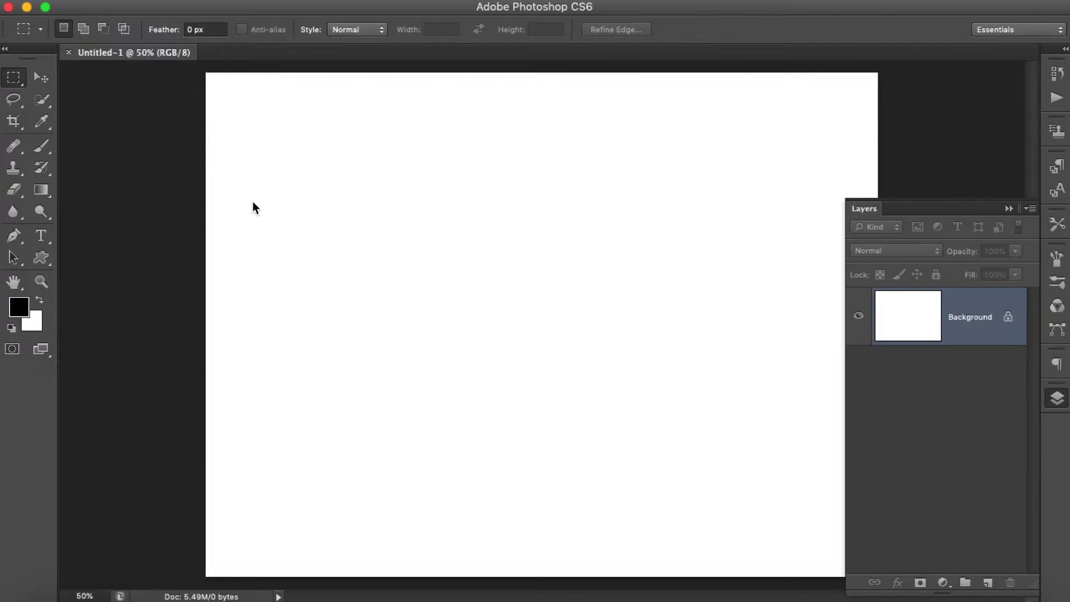
Add a horizontal text layer reading "Hello" in the upper-middle area of the canvas and select all its characters.
click(1009, 208)
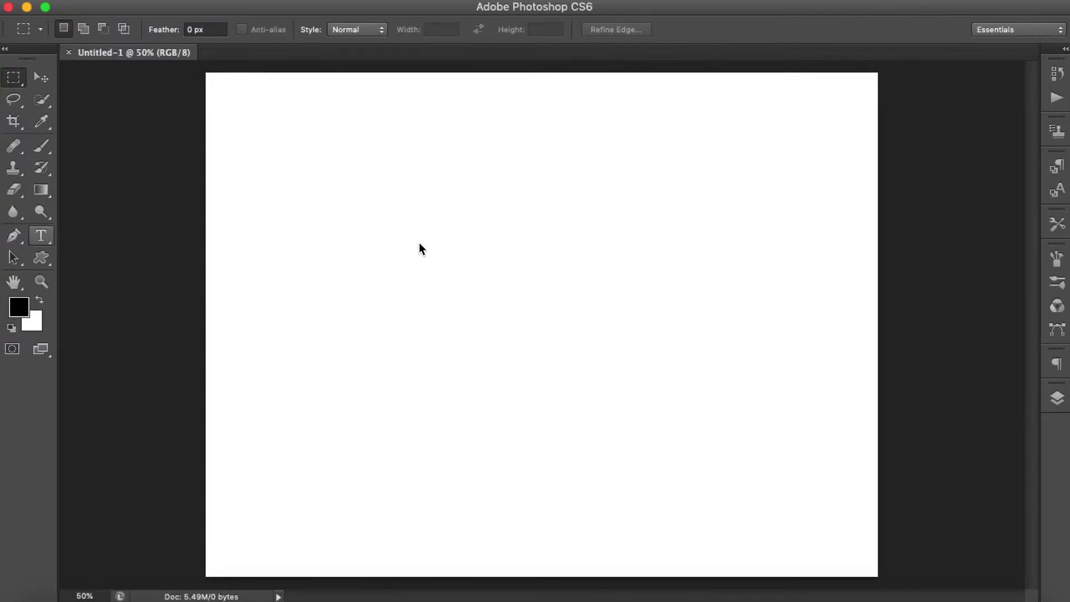
click(413, 273)
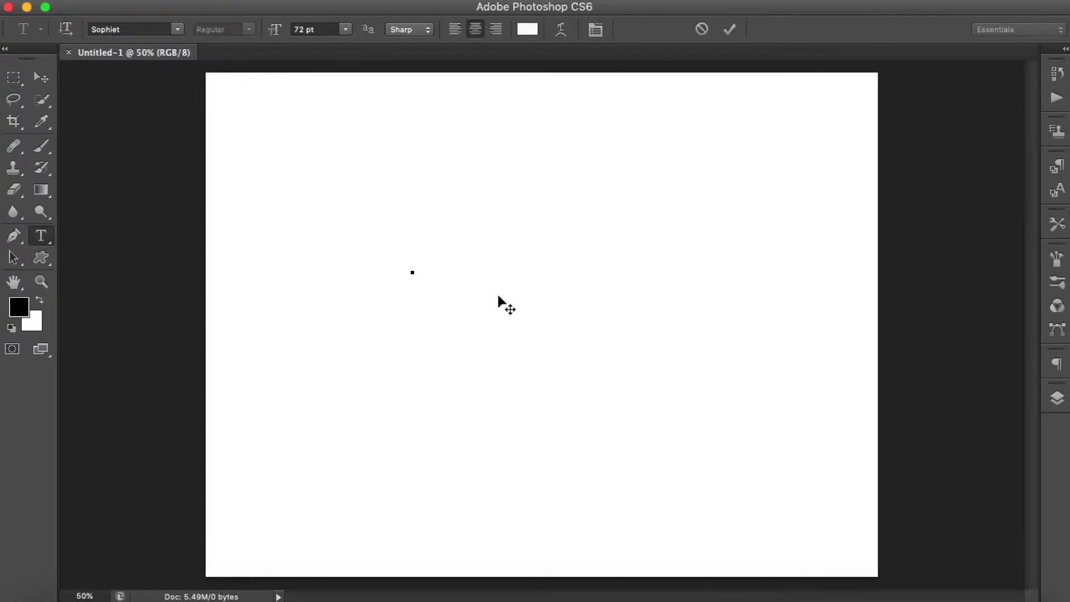
text(Io)
key(super+a)
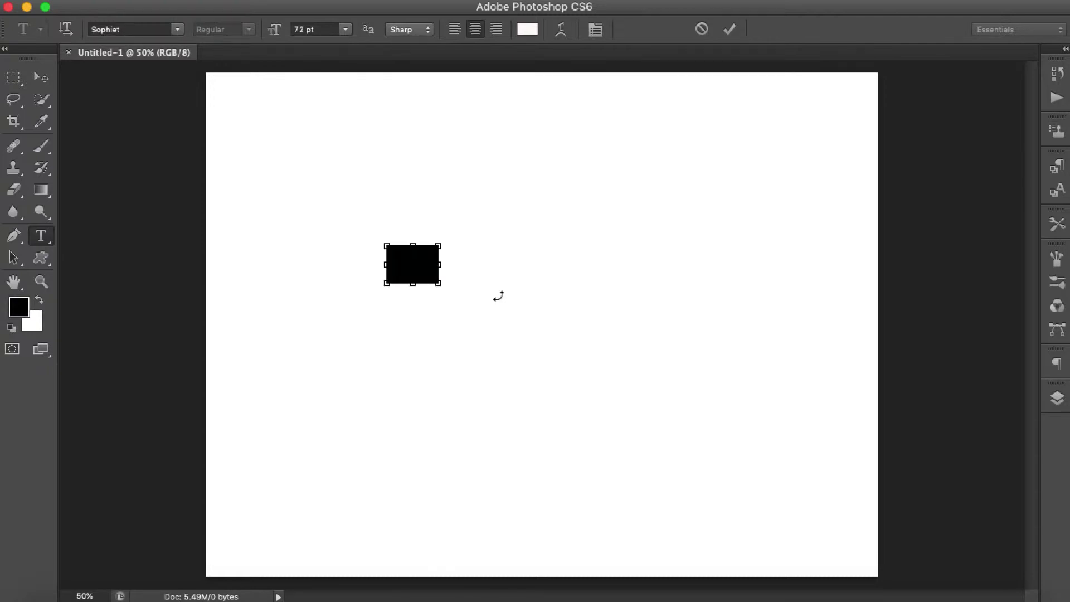
Change the selected text's font to Steelfish and its color to bright red f40303.
key(super+t)
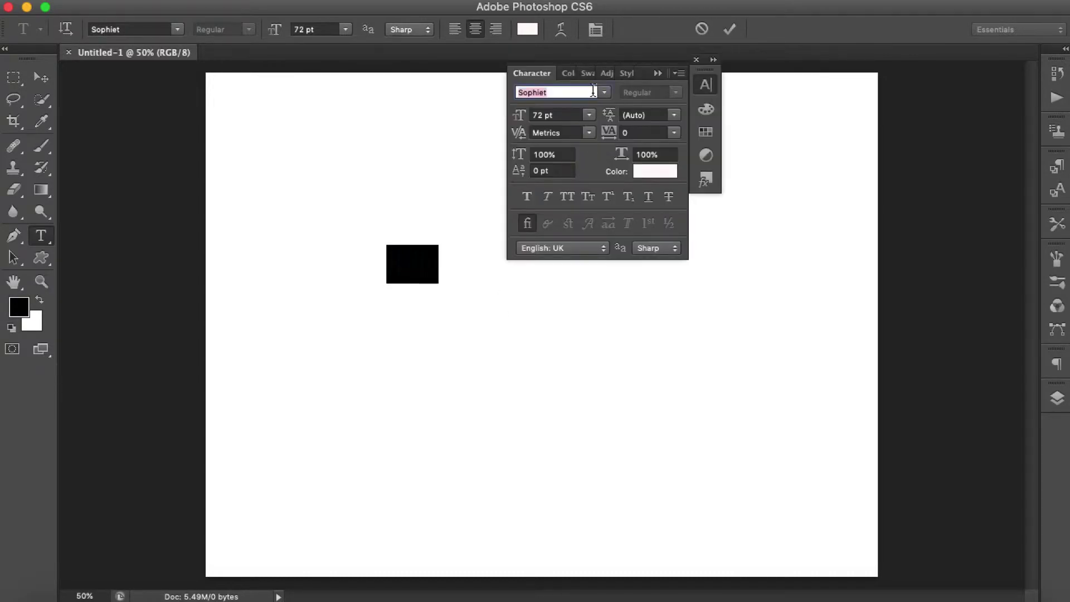
key(Down)
key(Down)
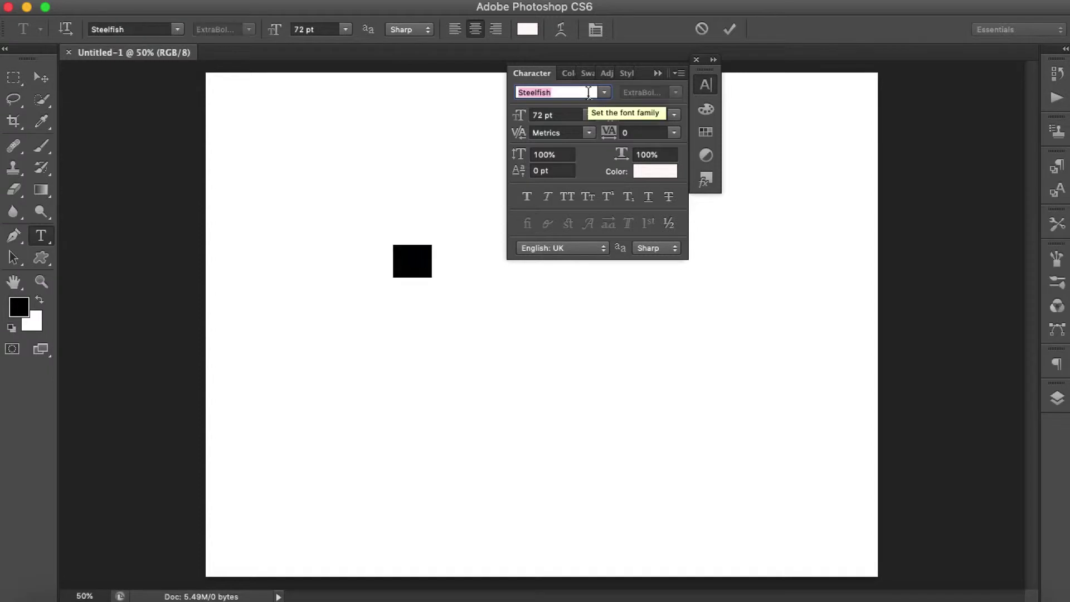
click(656, 172)
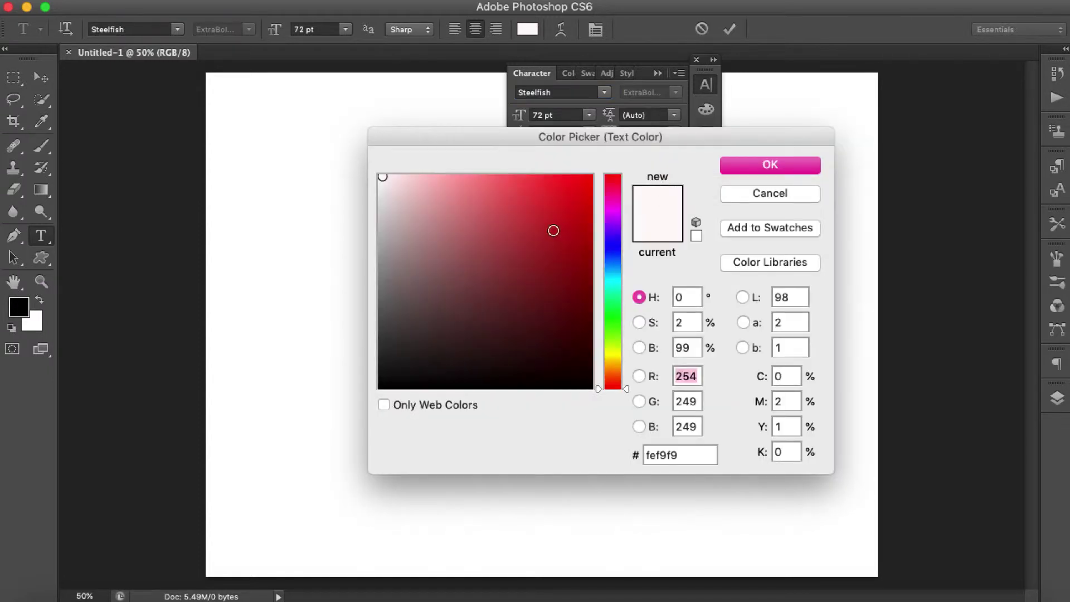
drag(590, 136, 772, 176)
click(771, 224)
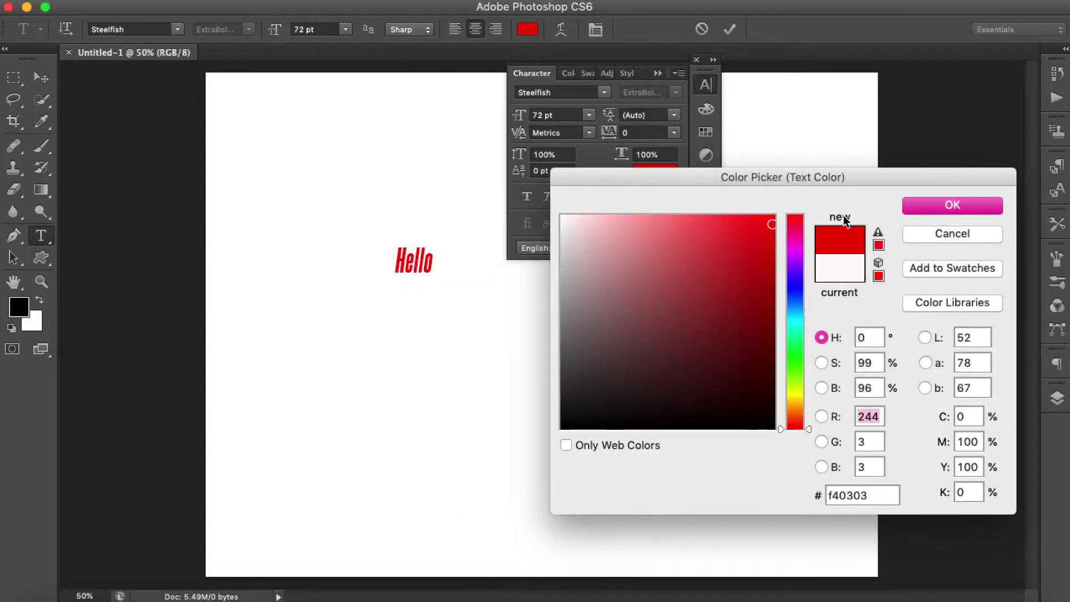
click(948, 210)
Browse through the font families for the selected word and set it to Silom.
click(567, 92)
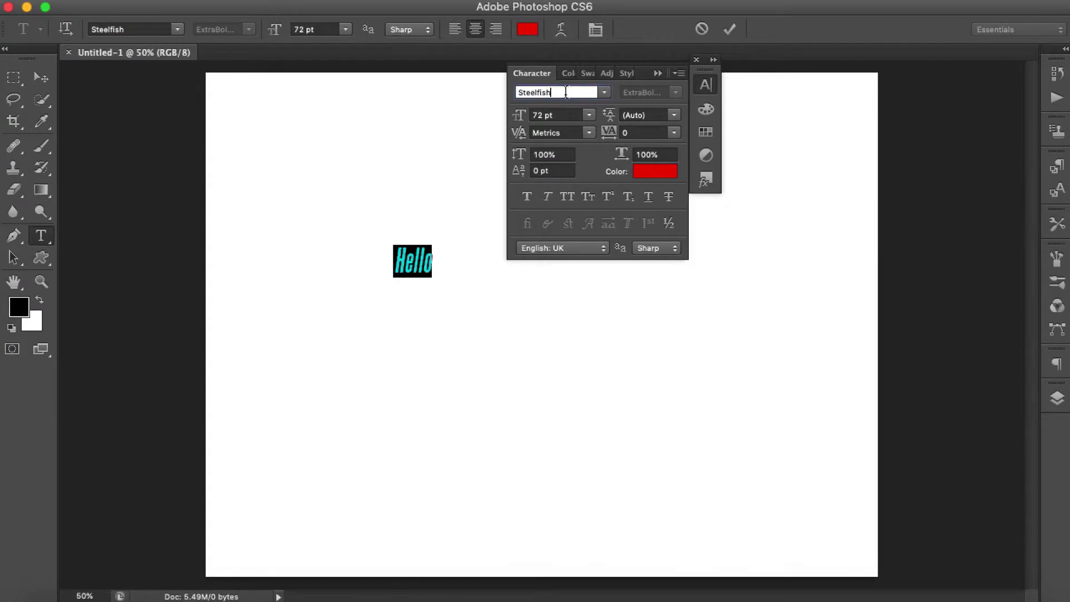
key(Down)
key(Down)
key(Down)
key(Down)
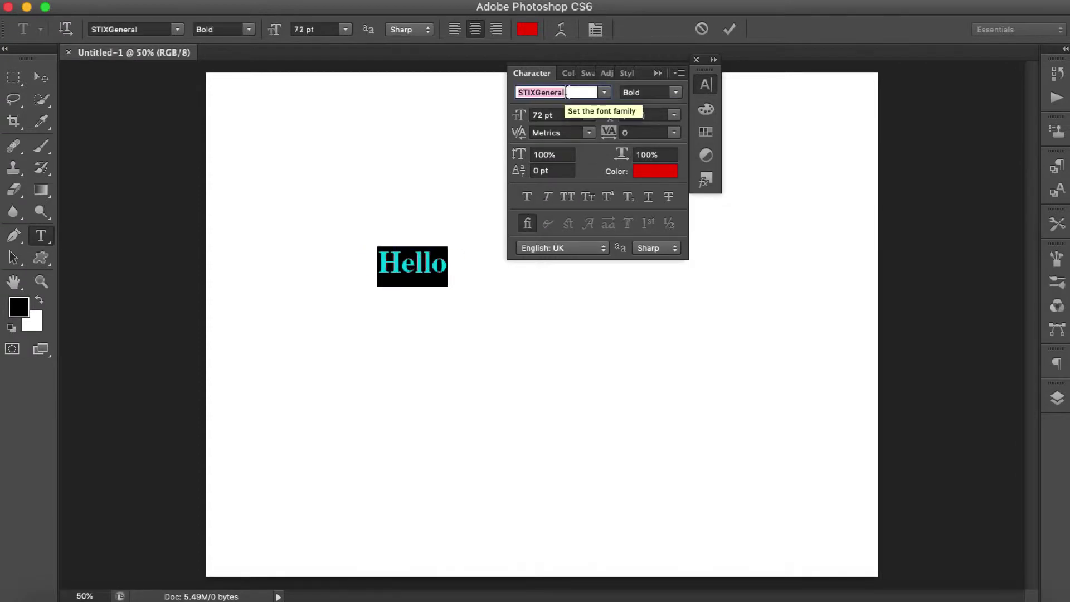
key(Down)
key(Up)
key(Up)
key(Up)
key(Up)
key(Up)
key(Up)
key(Up)
key(Up)
key(Up)
key(Up)
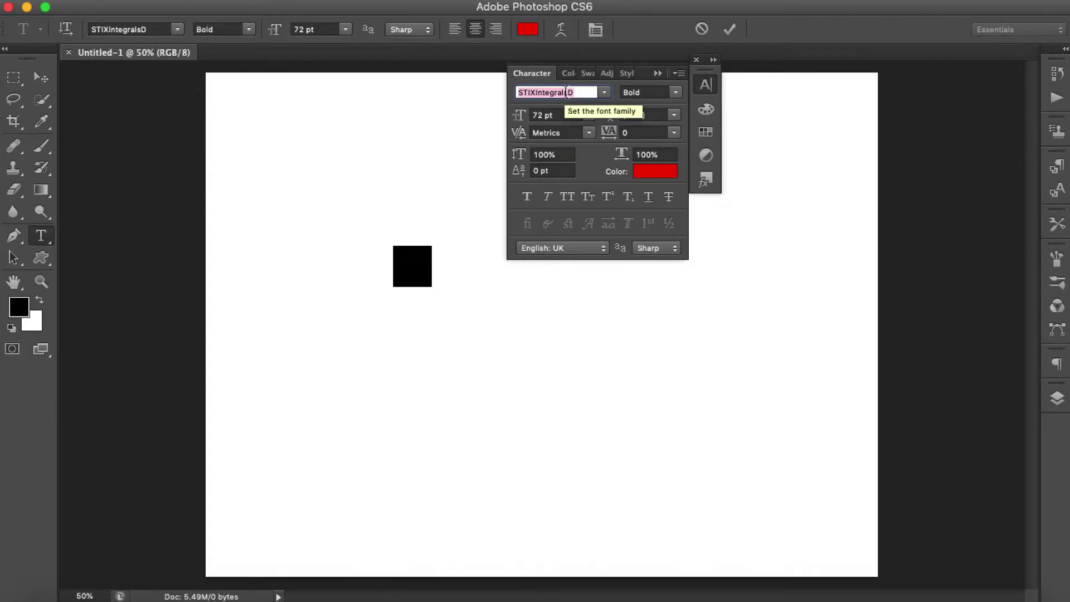
key(Up)
key(Up)
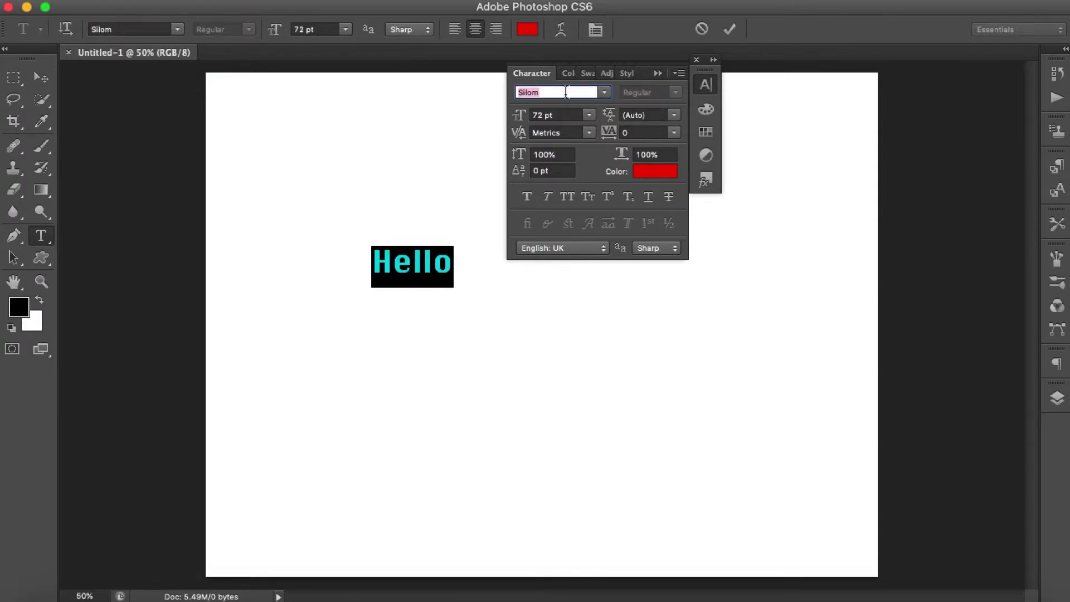
Set the font size of the selected "Hello" text to 200 pt and close the character settings.
click(589, 115)
click(590, 118)
click(558, 115)
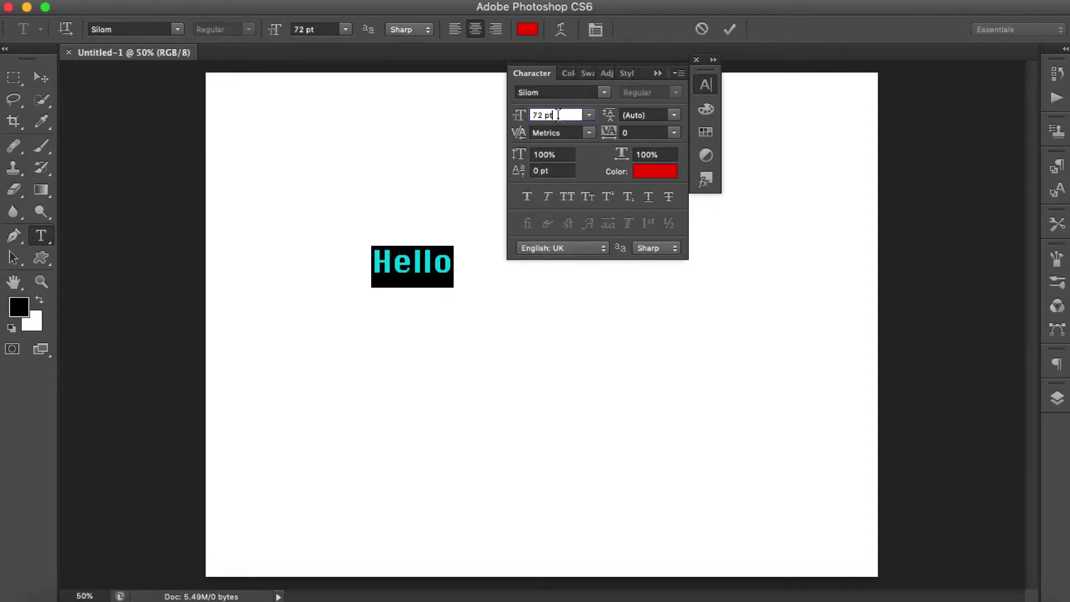
text(200)
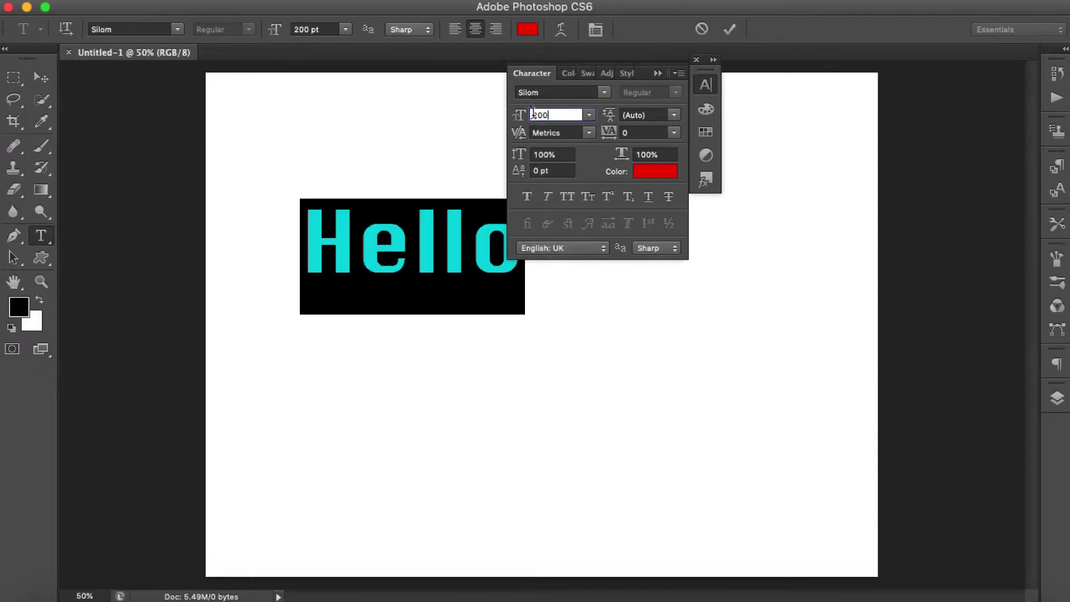
click(697, 60)
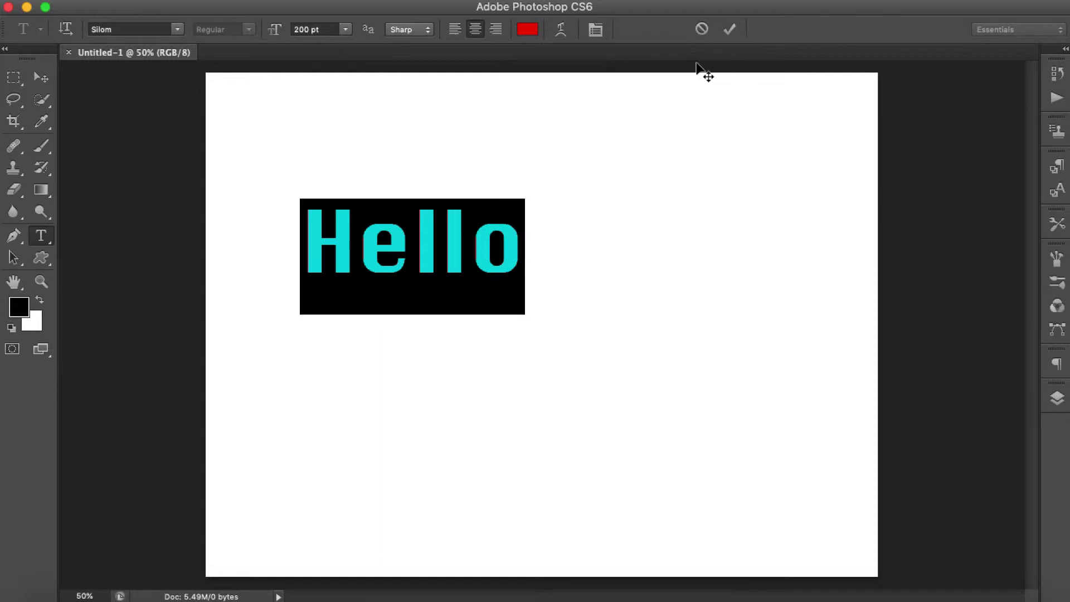
Move the "Hello" text to the middle of the canvas and show the document's layers.
click(42, 76)
drag(405, 241, 515, 302)
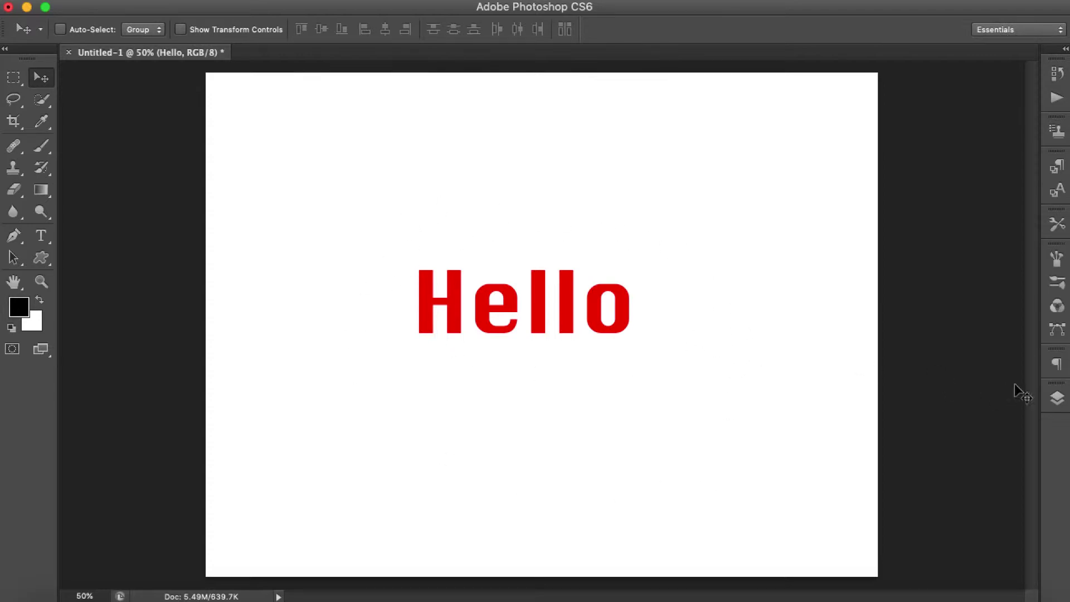
click(1054, 403)
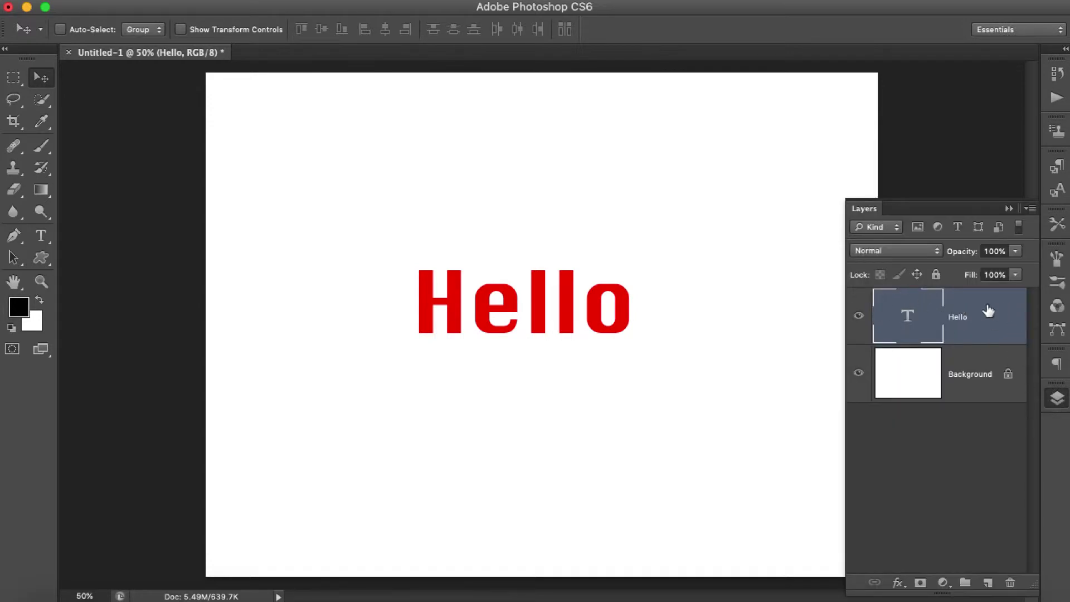
right_click(993, 317)
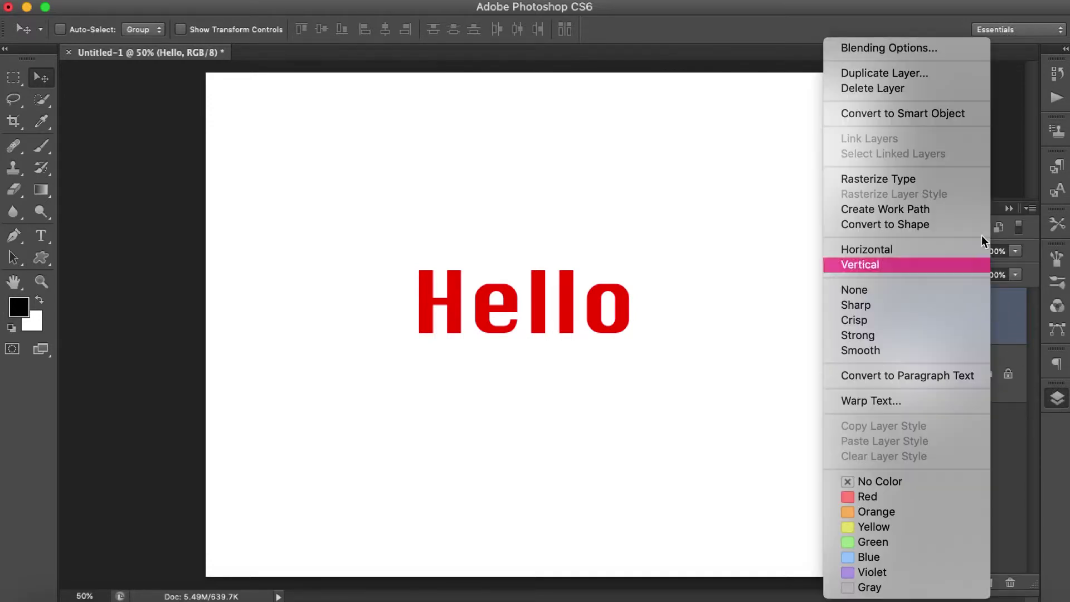
click(876, 51)
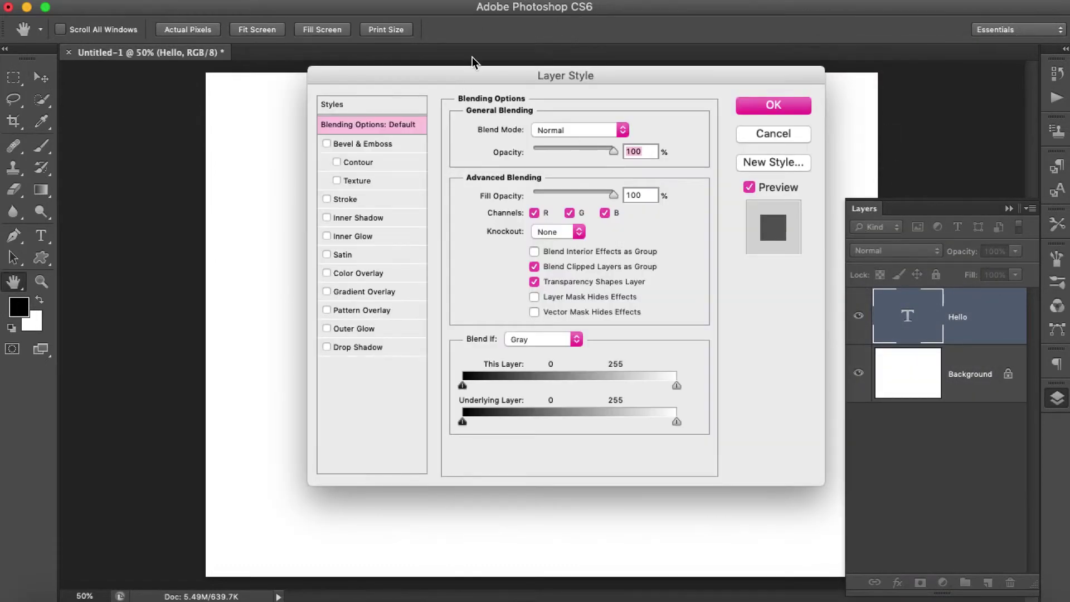
drag(473, 73, 624, 79)
click(941, 140)
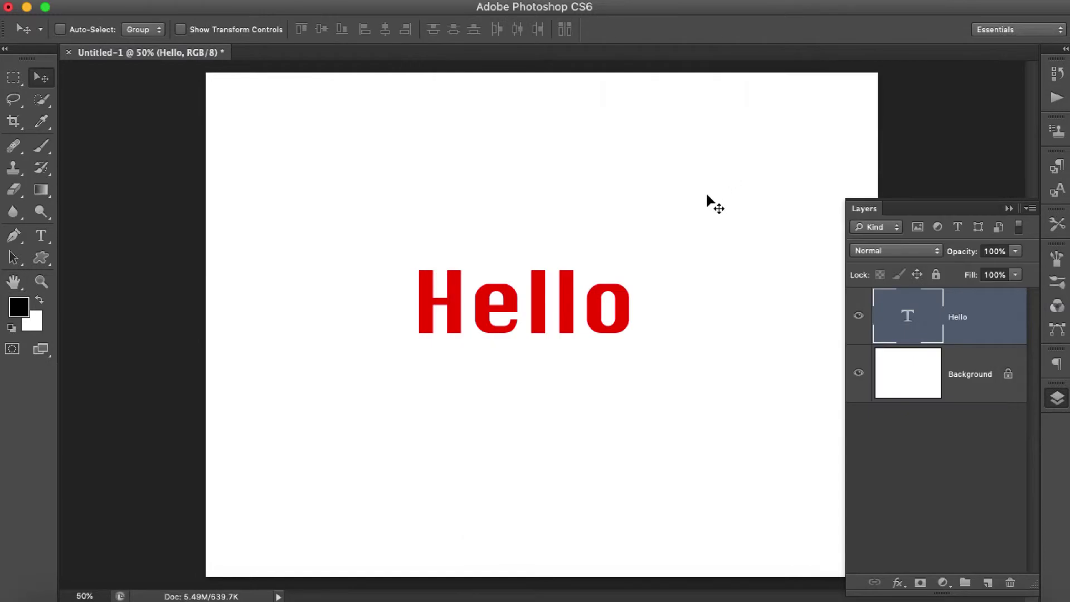
Enable a Gradient Overlay effect in the blending options of the "Hello" text layer.
key(super+plus)
drag(705, 193, 482, 167)
right_click(981, 310)
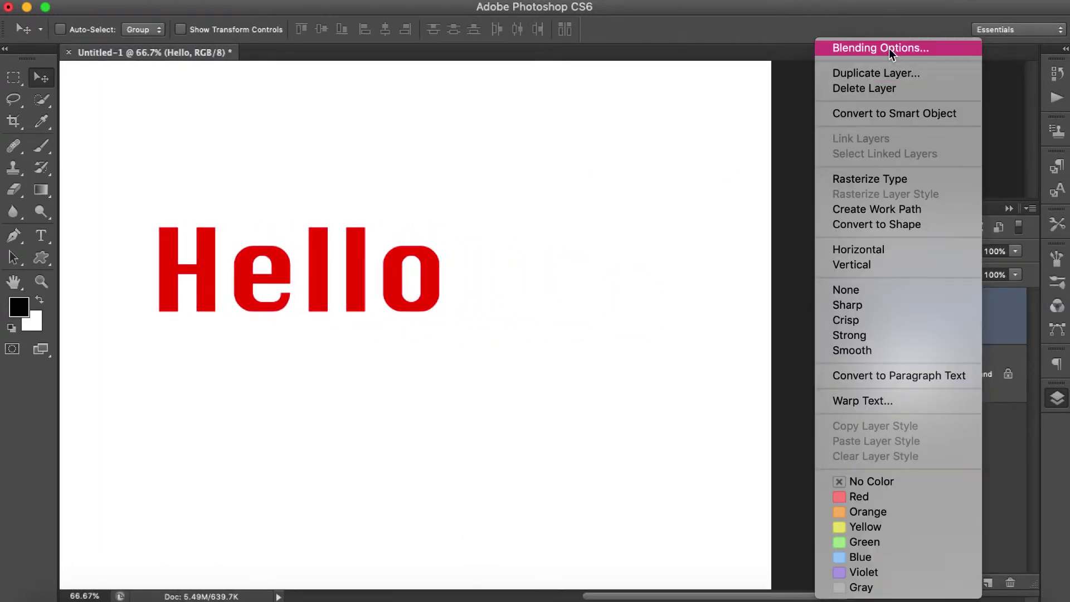
click(807, 285)
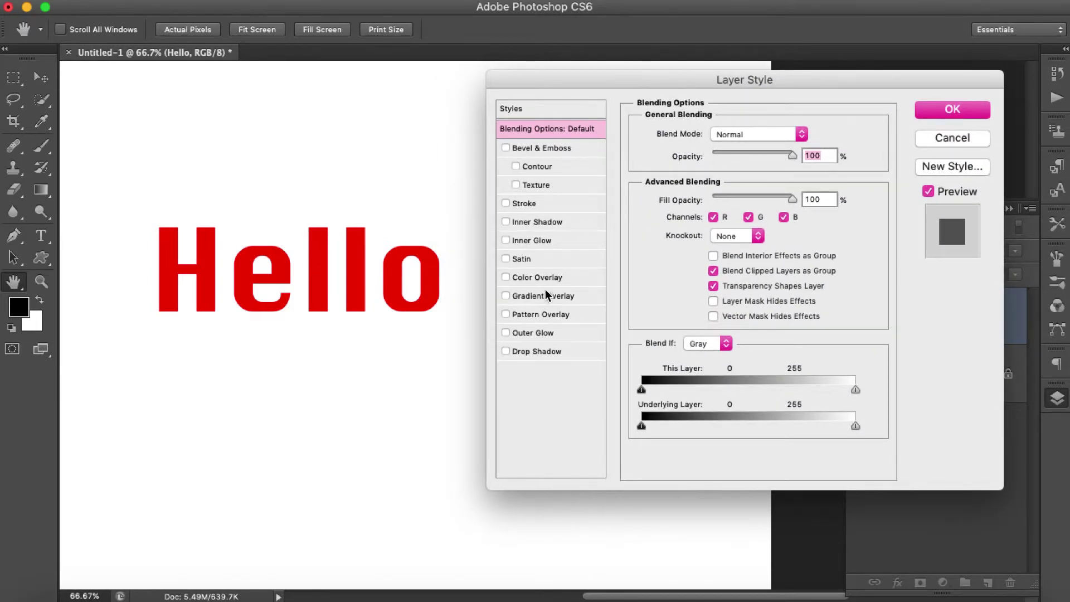
click(527, 296)
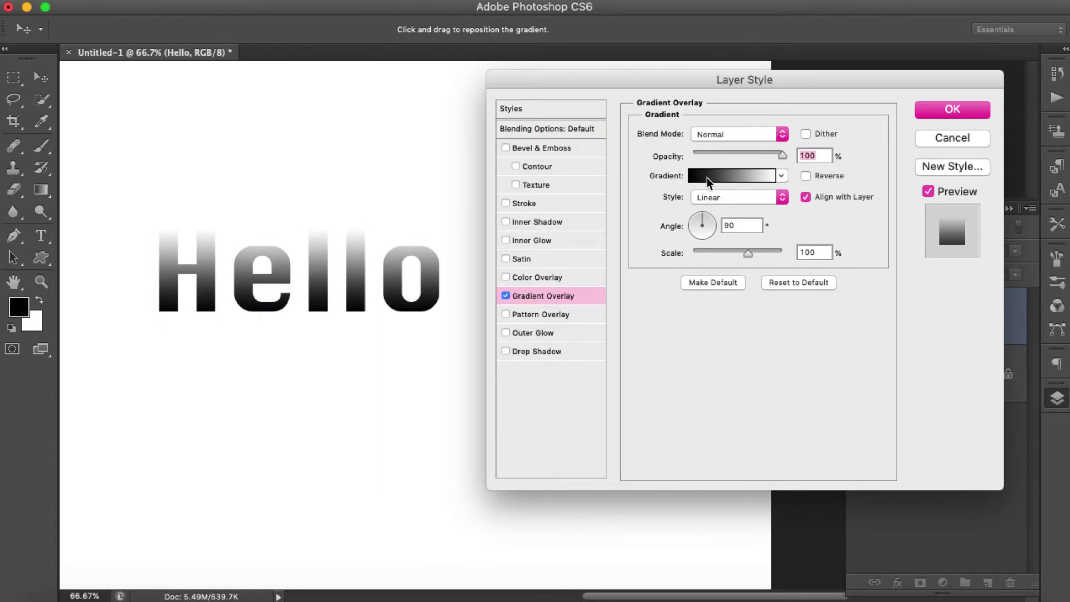
Try several preset gradients for the overlay and settle on the Foreground to Background preset.
click(730, 176)
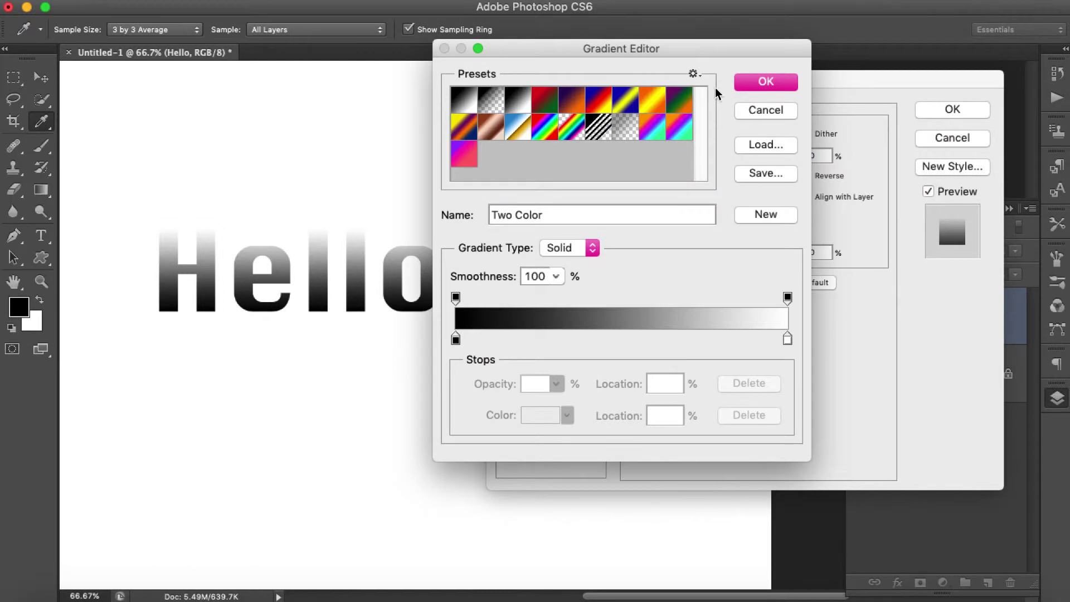
drag(684, 49, 795, 103)
click(736, 155)
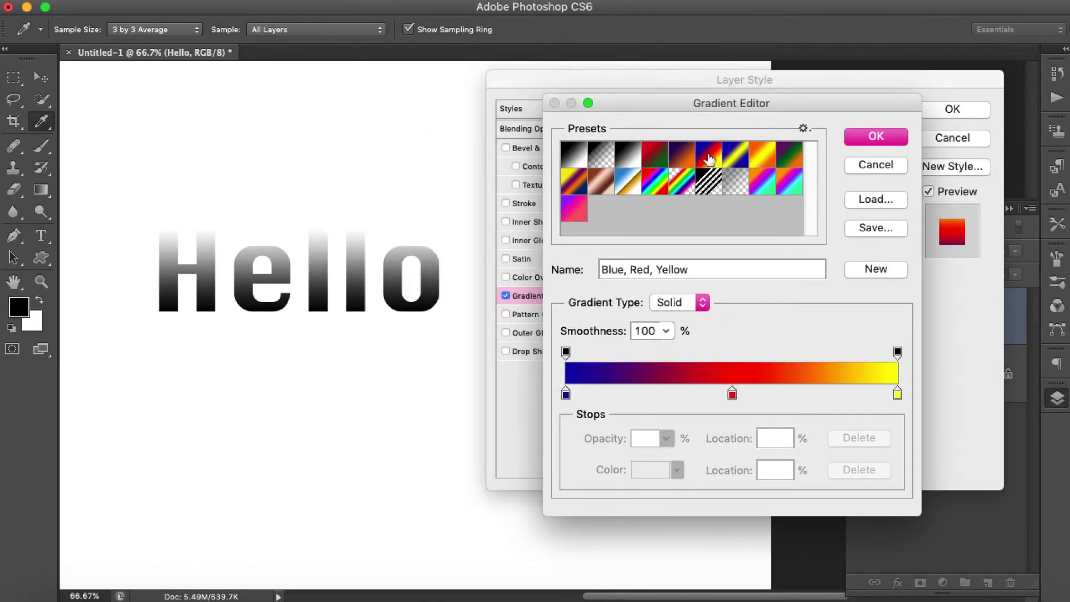
click(762, 156)
click(785, 159)
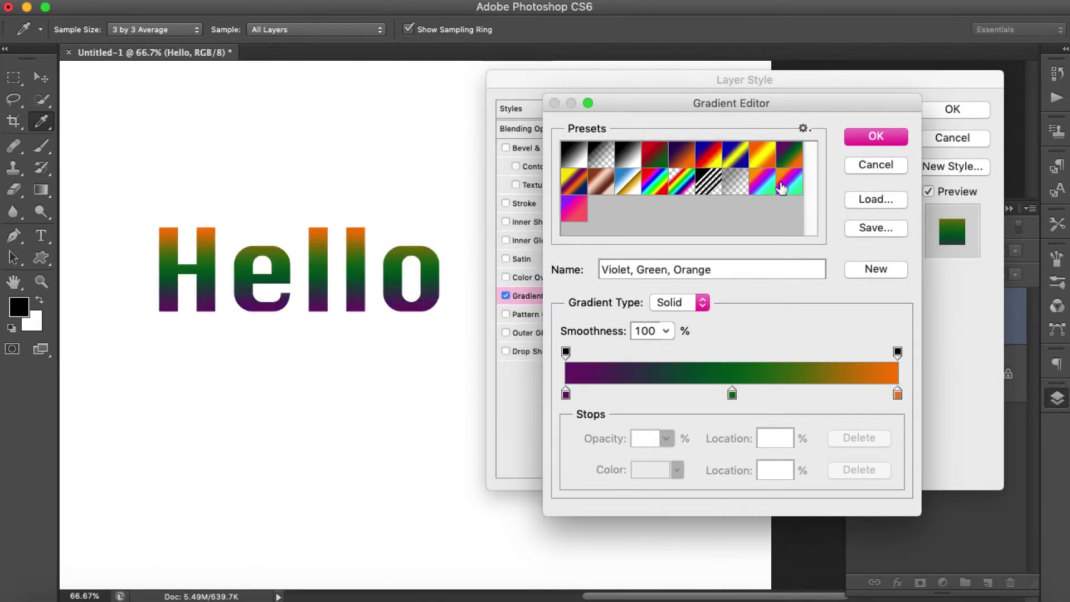
click(665, 184)
click(624, 184)
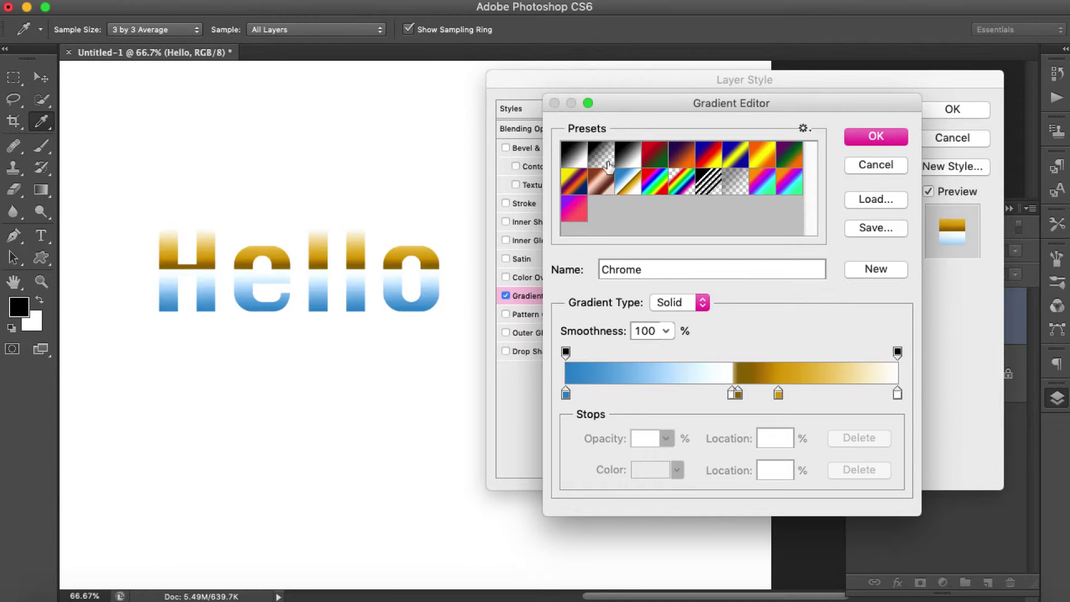
click(584, 159)
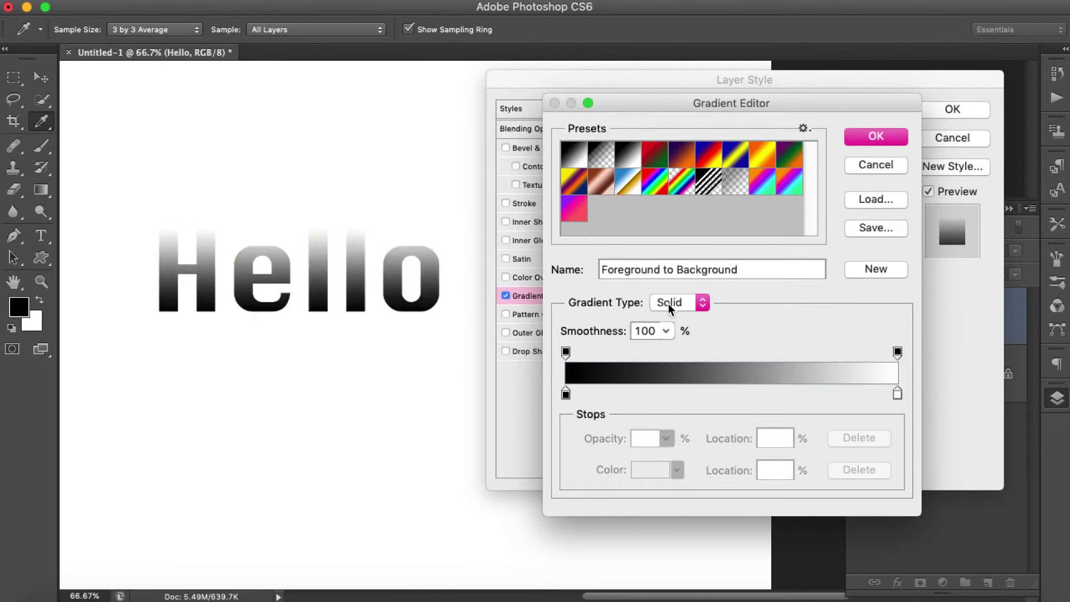
Change the gradient's starting color stop at 0% from the preset color to a strong red.
double_click(565, 395)
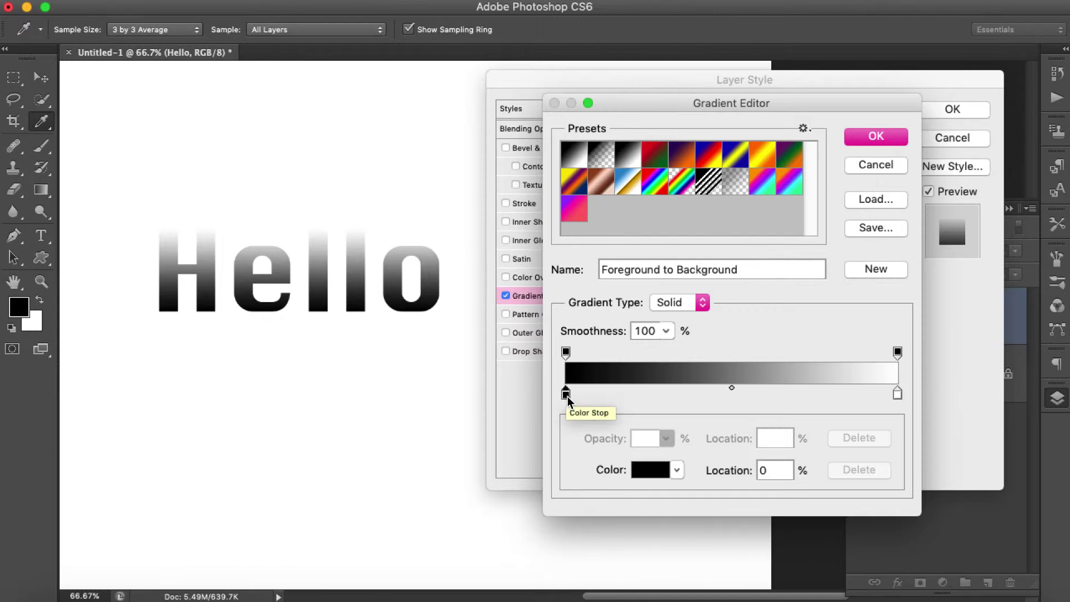
drag(567, 397, 759, 226)
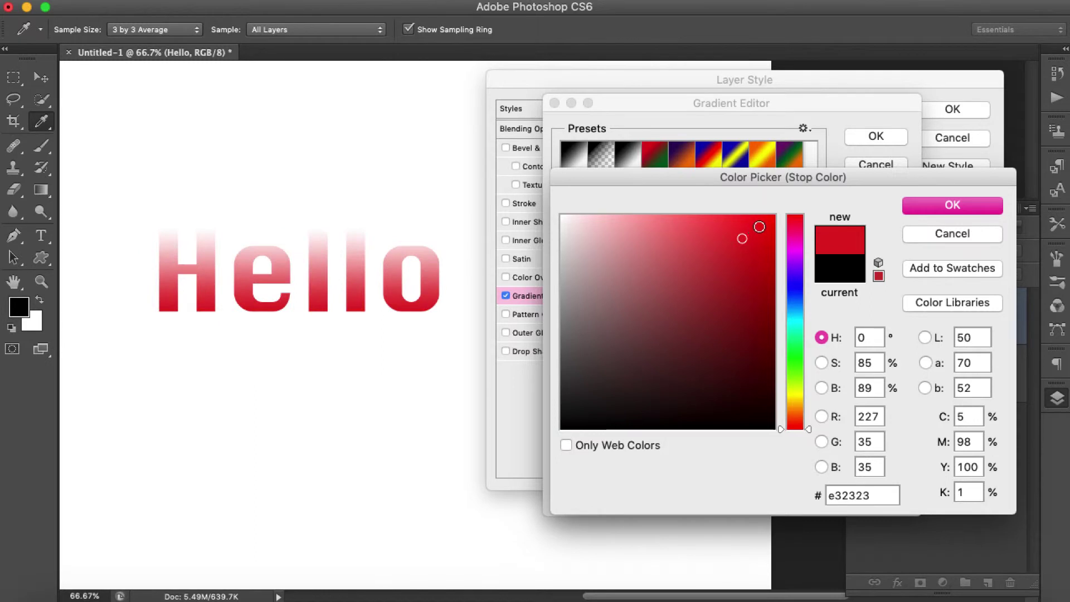
click(917, 210)
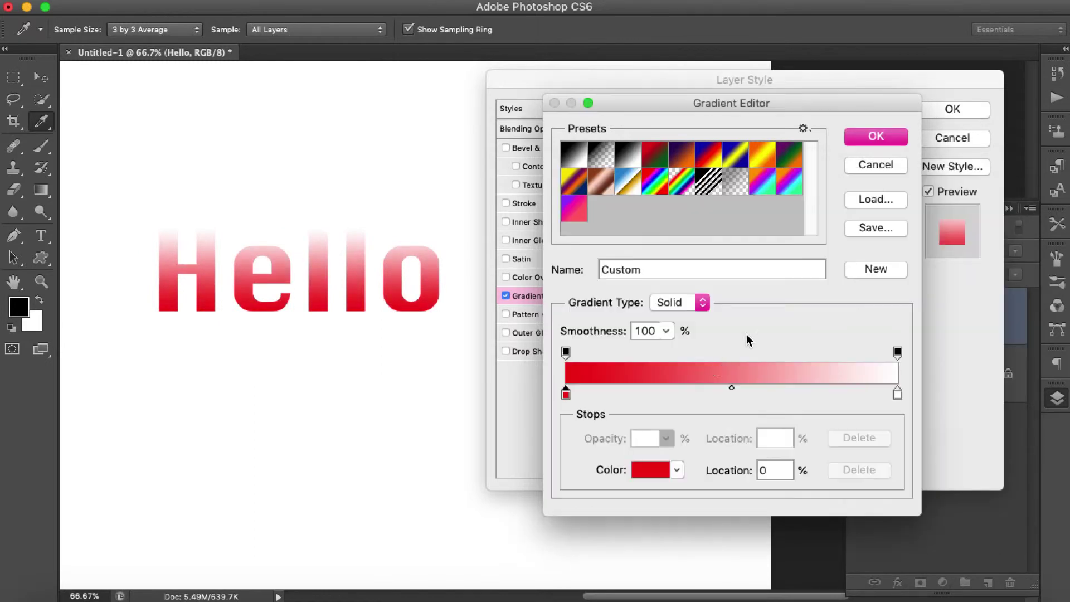
Set the gradient's end color stop at 100% to bright yellow eaff02.
double_click(898, 394)
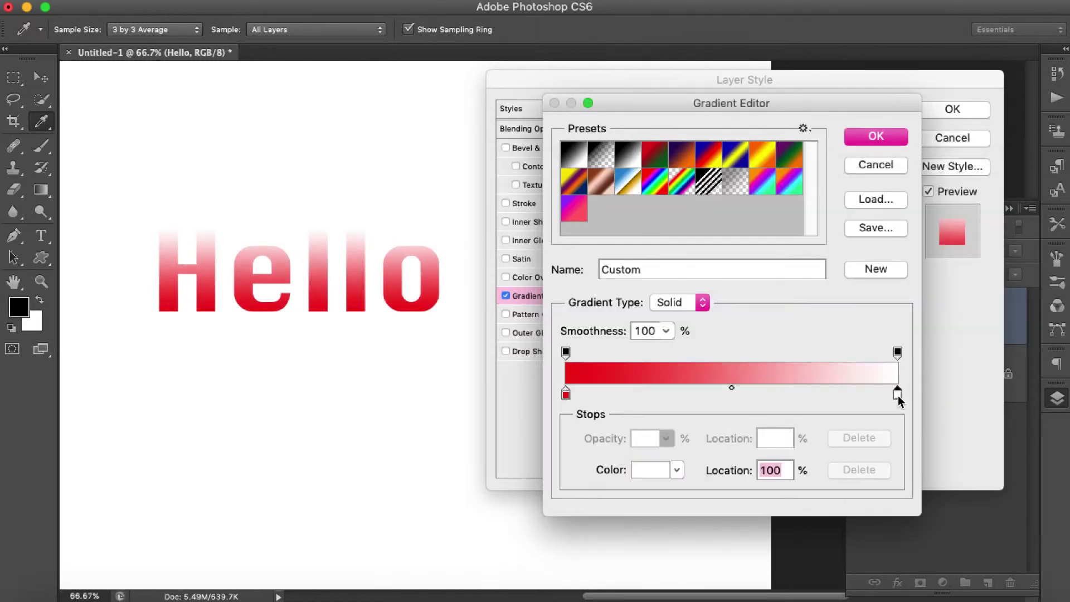
click(801, 390)
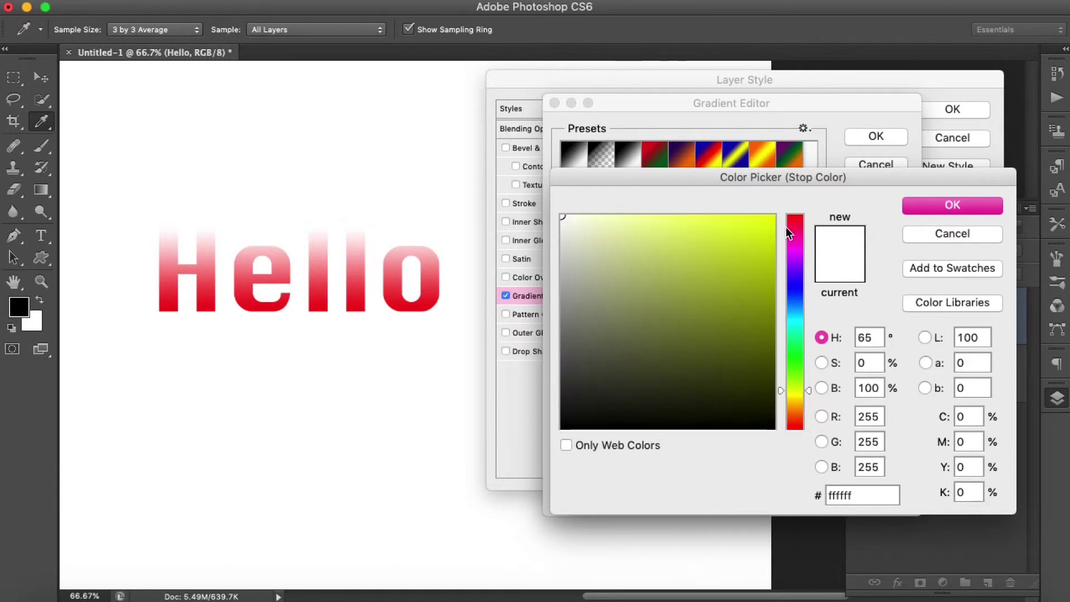
click(773, 218)
click(934, 206)
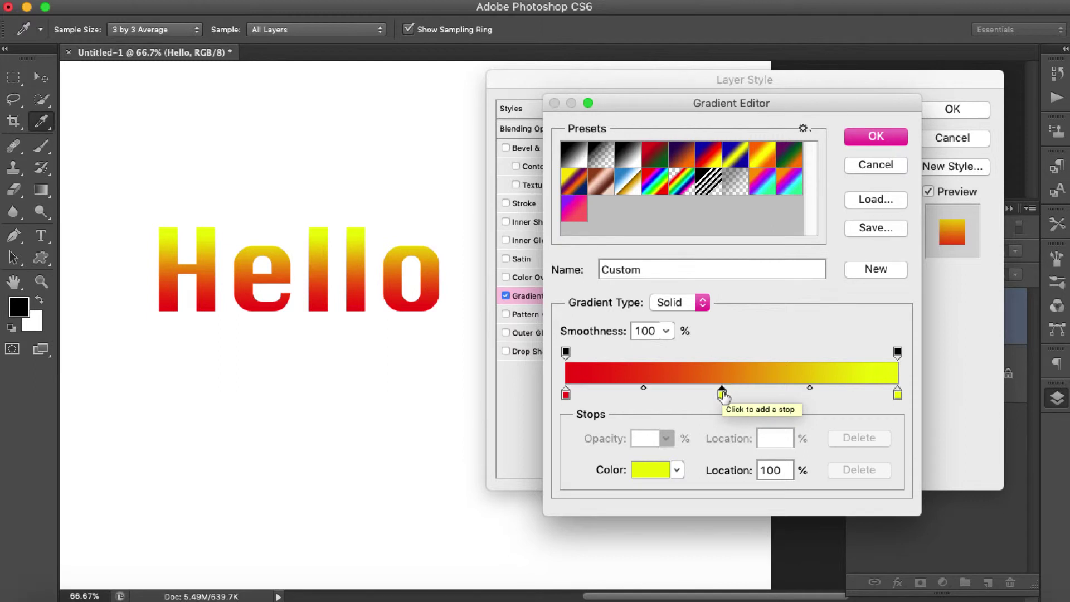
Add a color stop at 47% between the red and yellow gradient stops and set its color to magenta ff02fc.
click(723, 396)
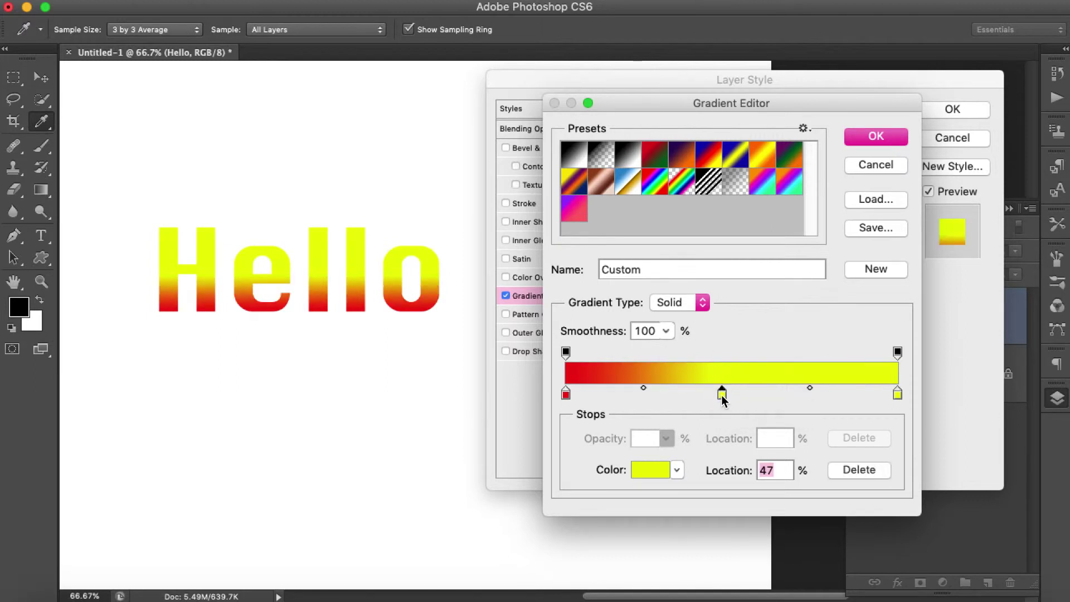
double_click(722, 394)
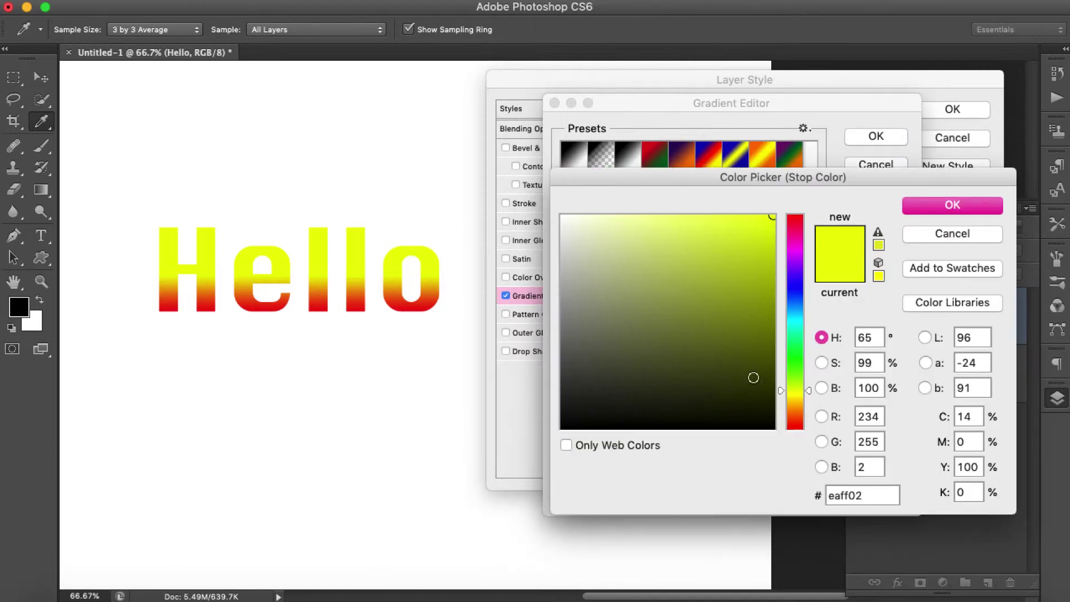
click(788, 356)
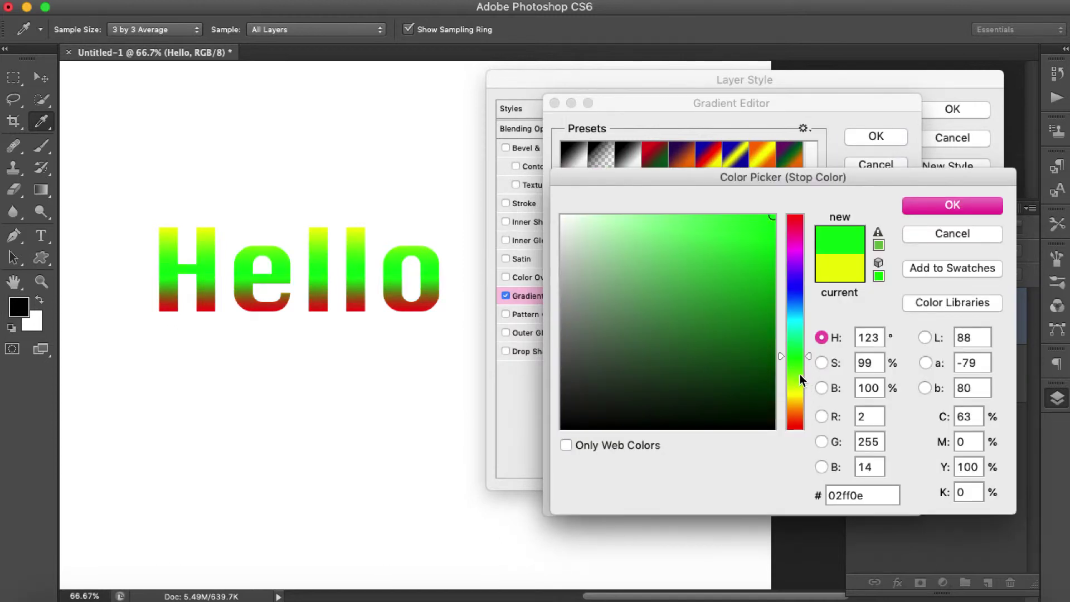
click(804, 252)
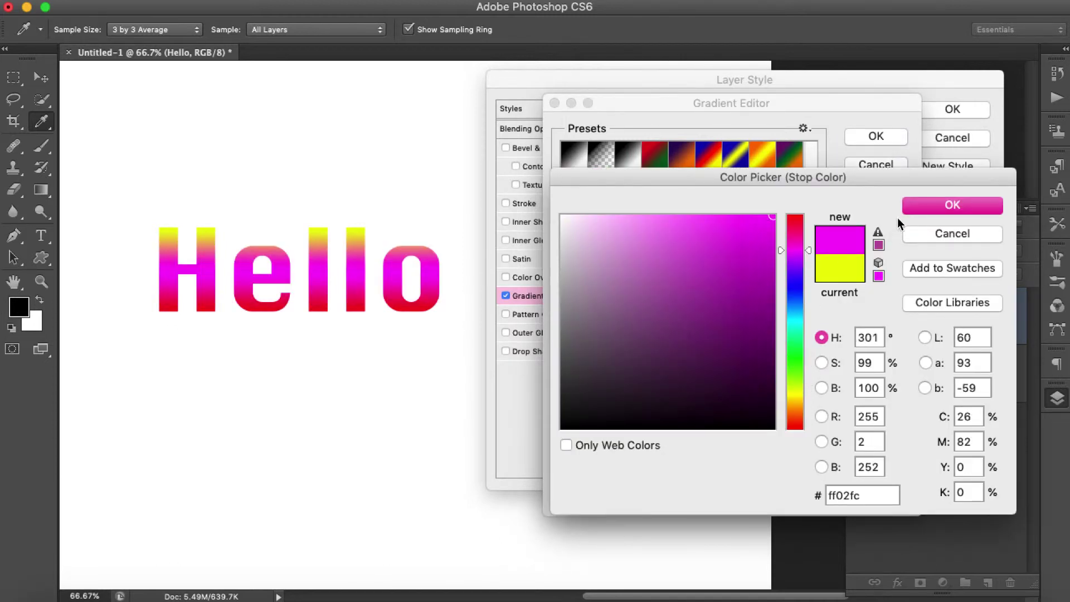
click(917, 207)
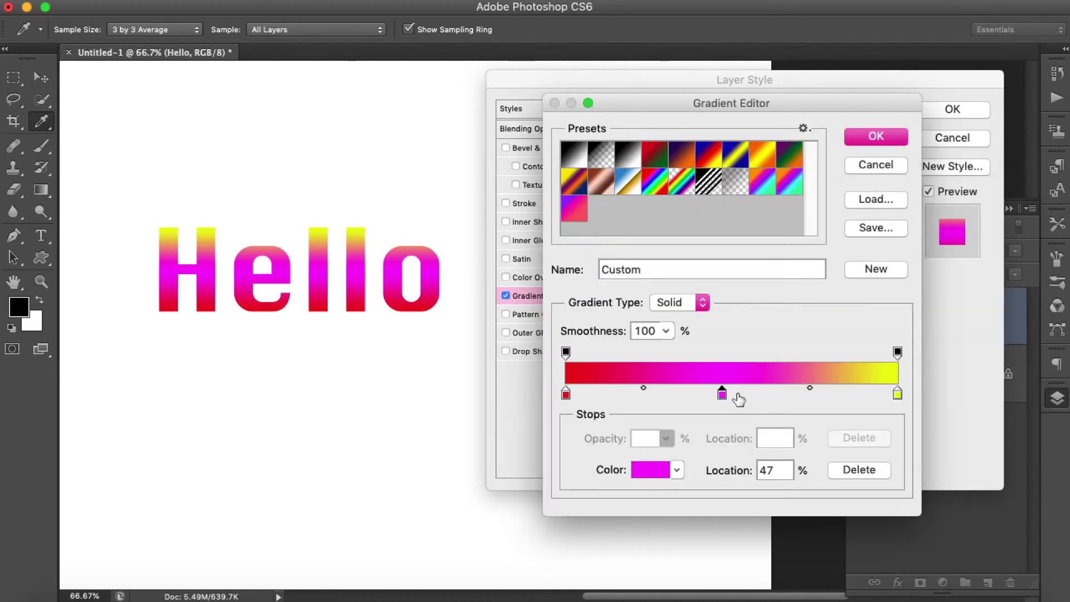
Rearrange the gradient's color stops with magenta at 0%, red at 43% and yellow at 89%.
drag(722, 396, 662, 400)
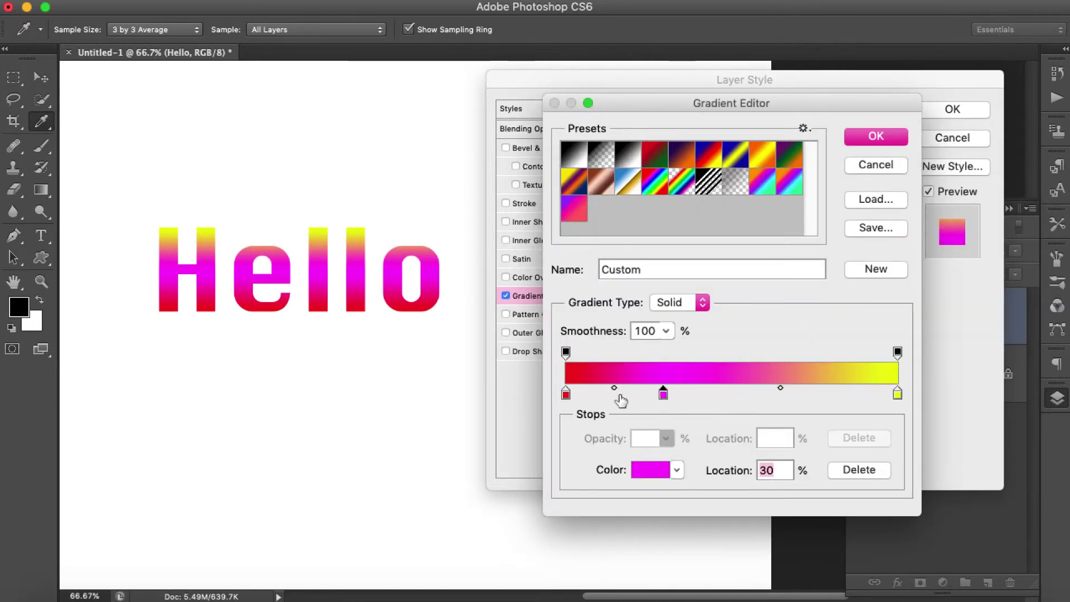
drag(565, 395, 729, 399)
drag(664, 395, 566, 396)
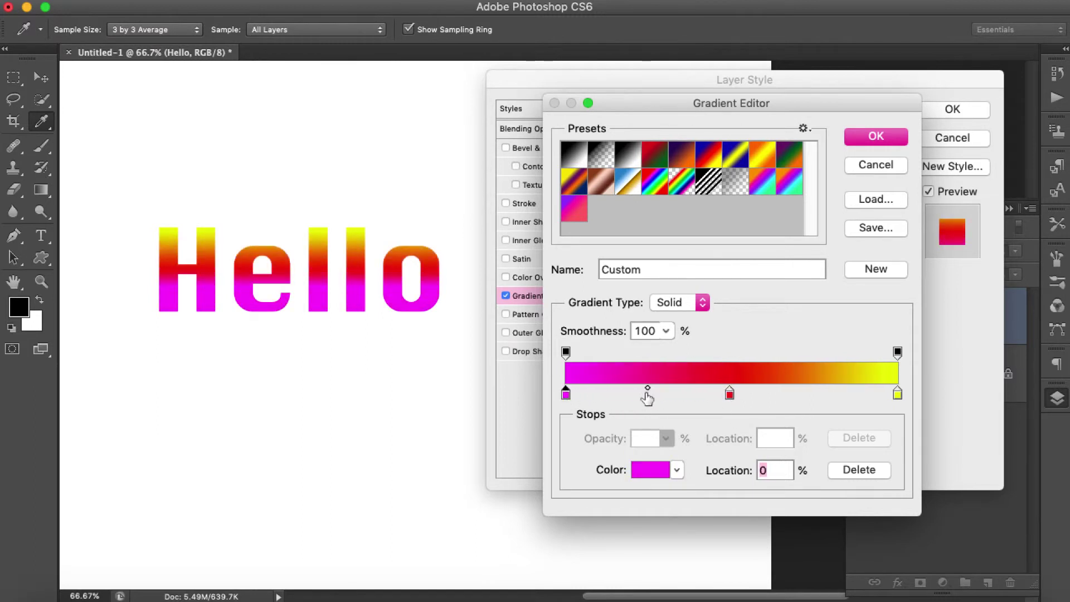
drag(730, 396, 708, 397)
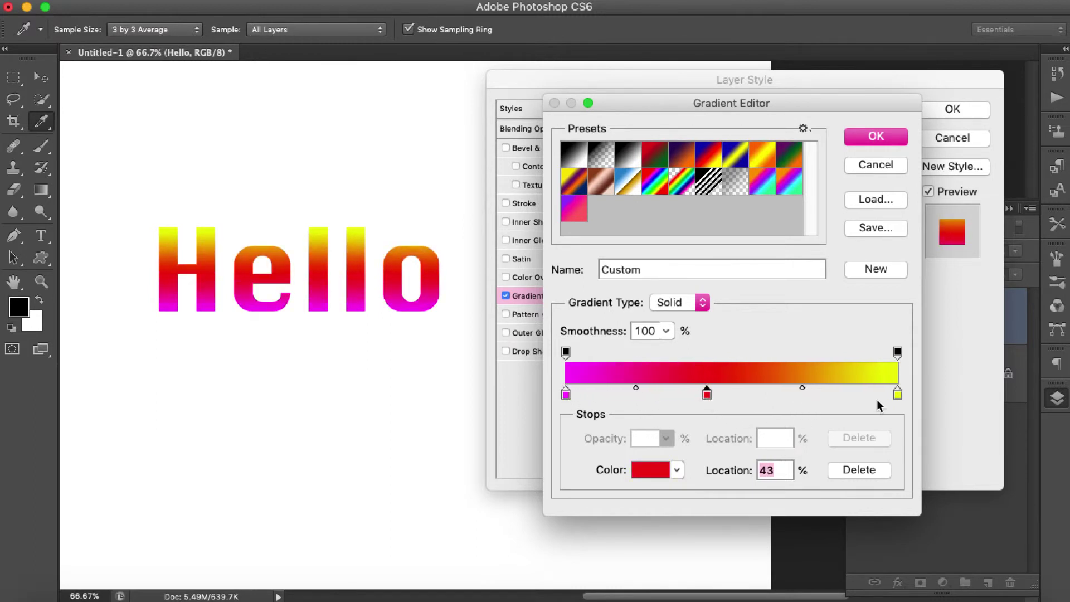
drag(899, 396, 861, 396)
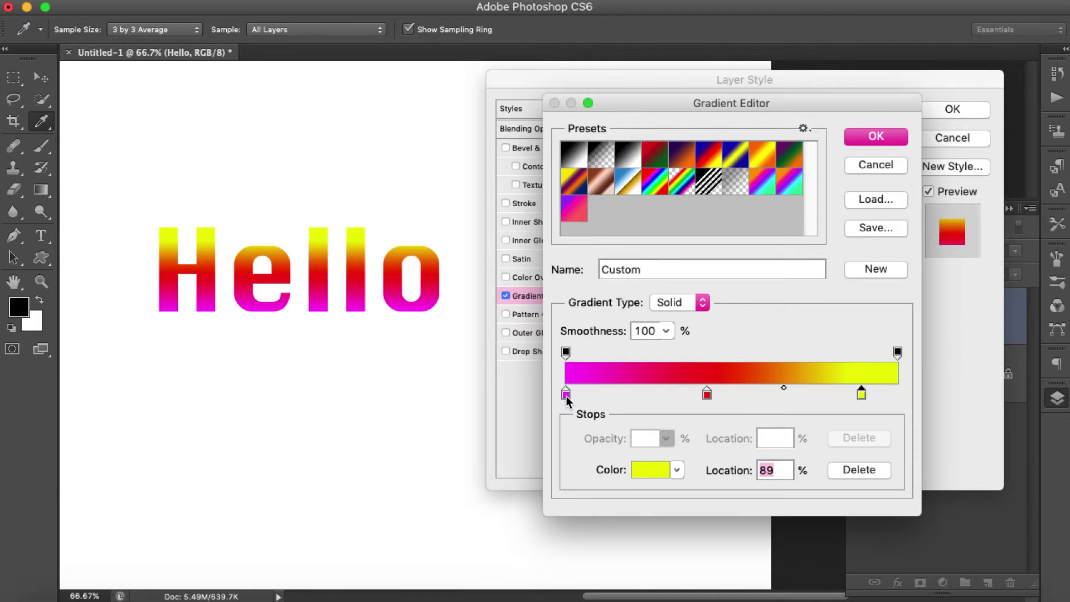
Remove the magenta stop and accept the gradient with red at 0% and yellow at 100%.
drag(566, 399, 567, 449)
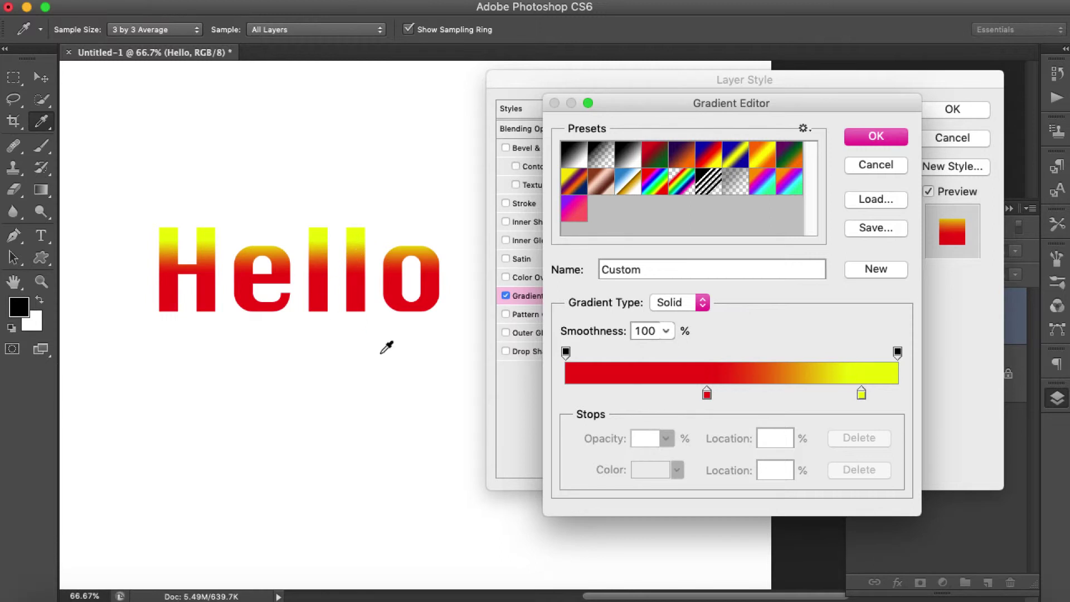
drag(707, 396, 537, 393)
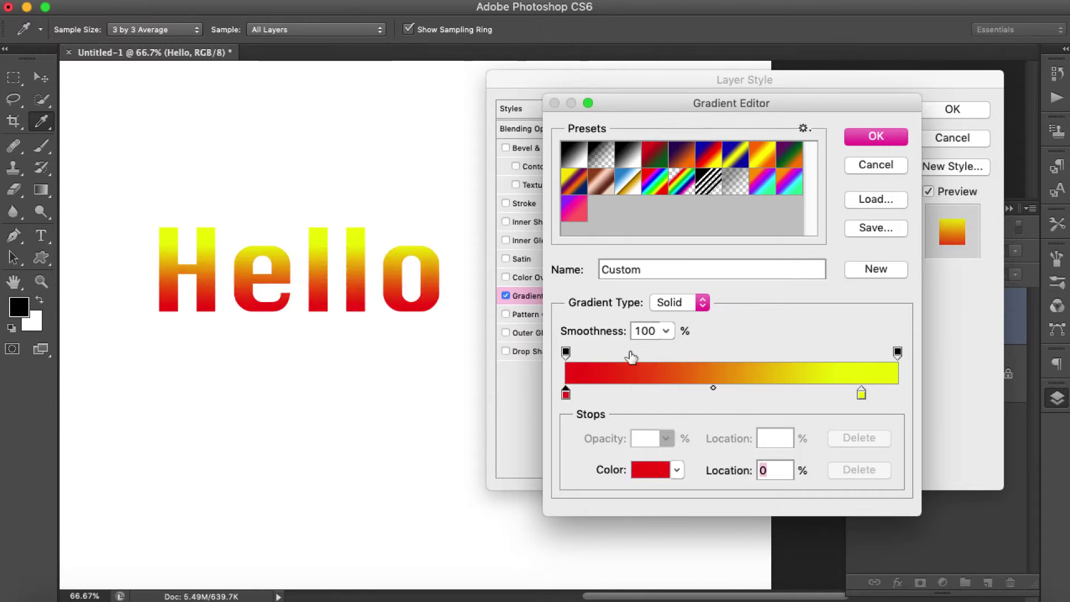
drag(861, 395, 902, 393)
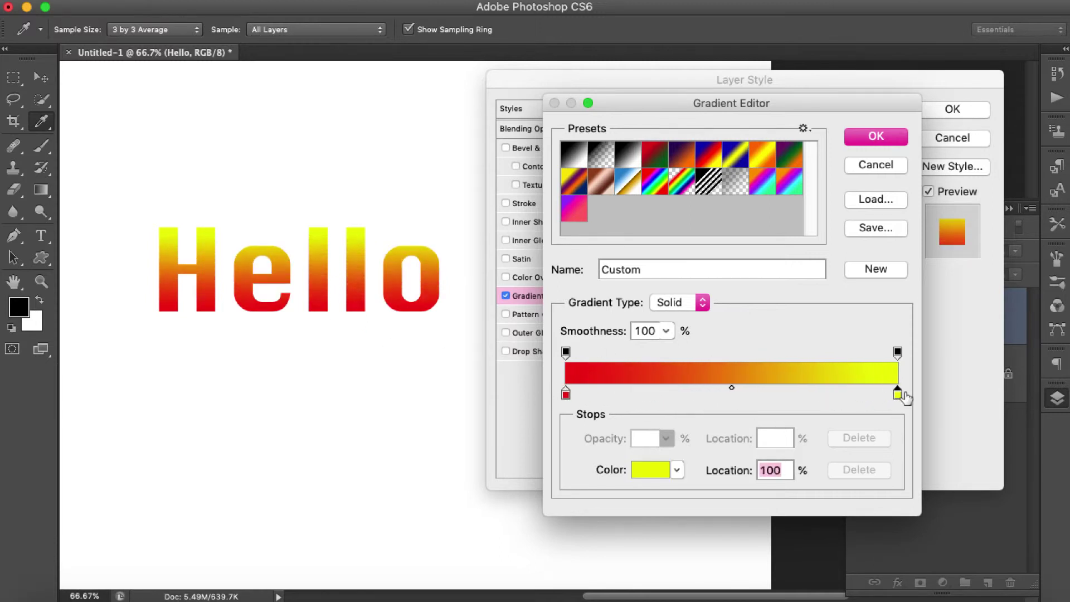
click(881, 137)
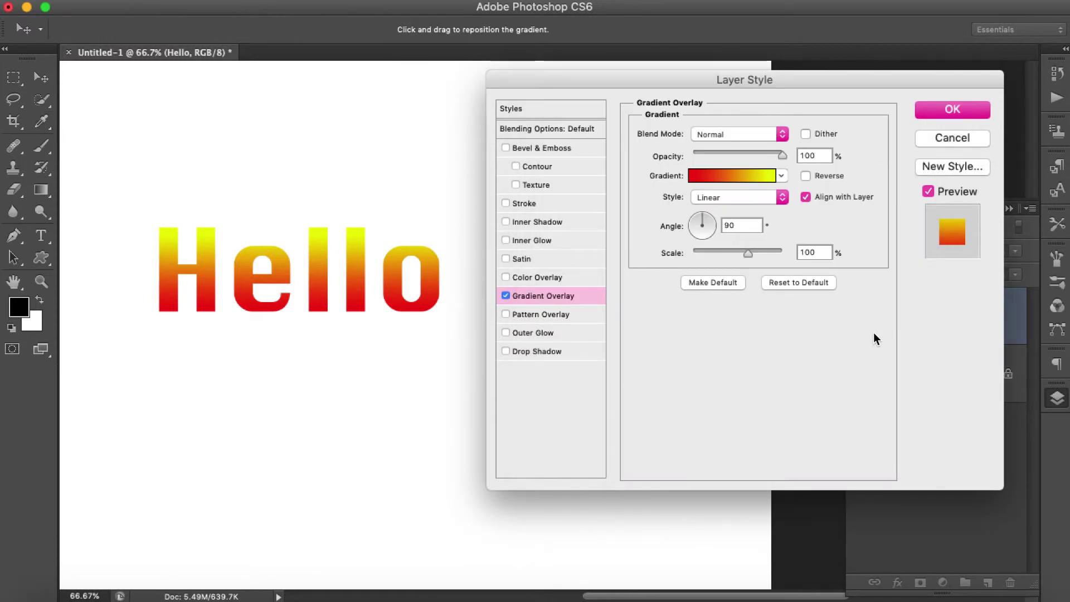
Set the gradient overlay's angle to 100° and try the Radial, Reflected and Diamond styles.
mouse_move(703, 215)
mouse_down()
mouse_move(708, 231)
mouse_move(690, 231)
mouse_move(709, 214)
mouse_move(694, 229)
mouse_up()
click(781, 196)
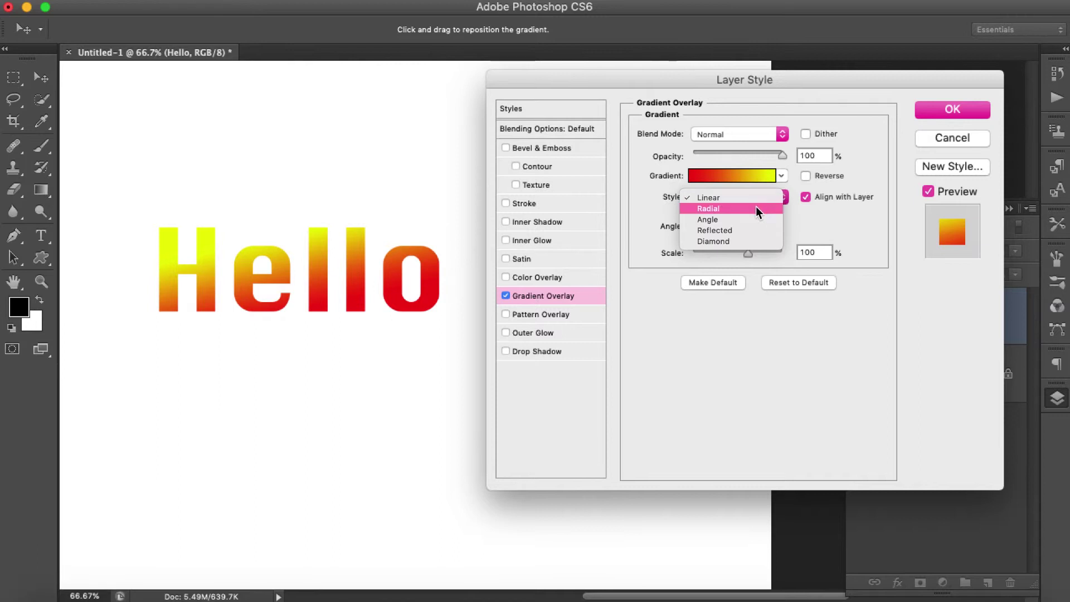
click(756, 206)
click(784, 198)
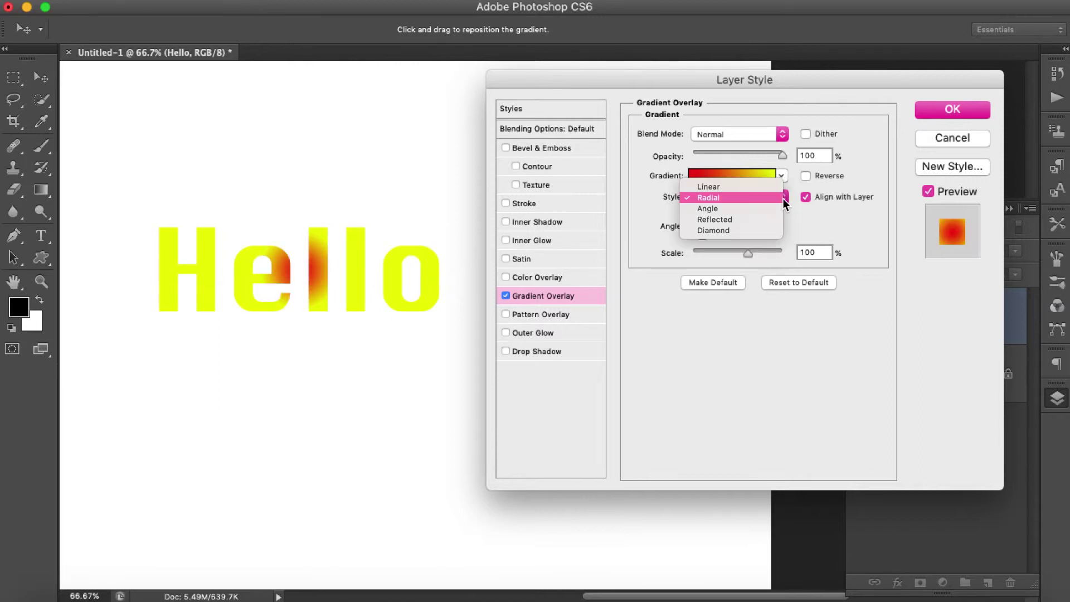
click(766, 219)
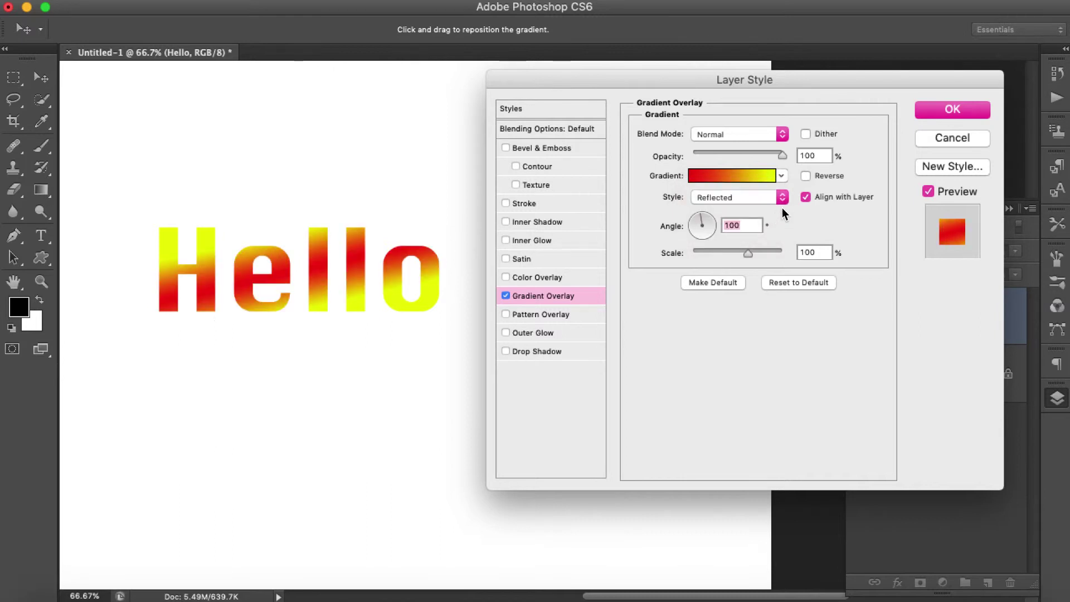
click(781, 200)
click(771, 211)
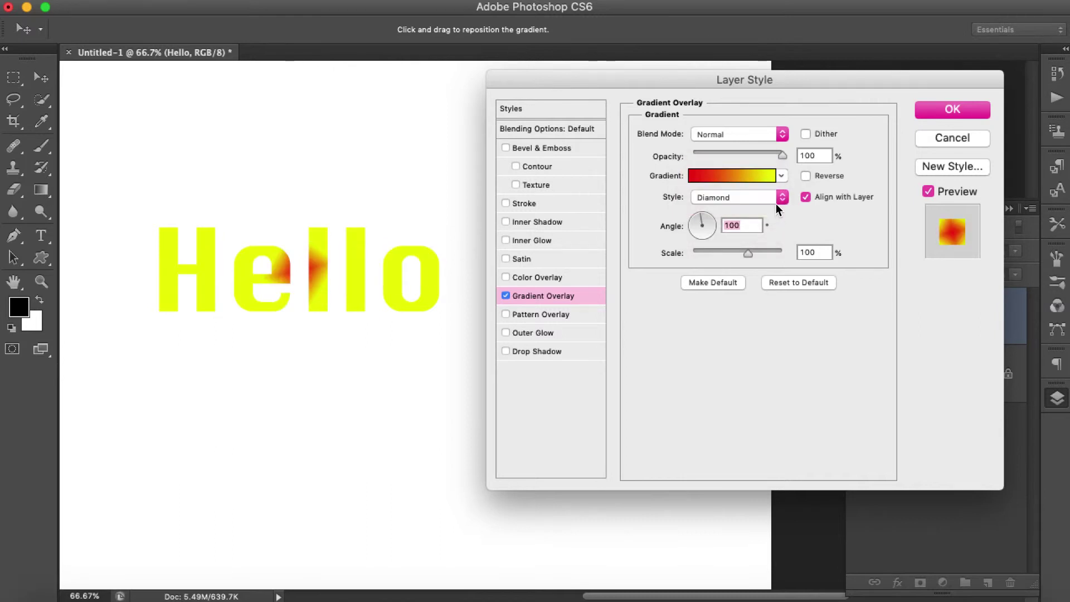
Set the gradient overlay's style to Linear and its angle to 29°, and apply the layer style.
click(782, 198)
click(724, 150)
drag(700, 219, 712, 221)
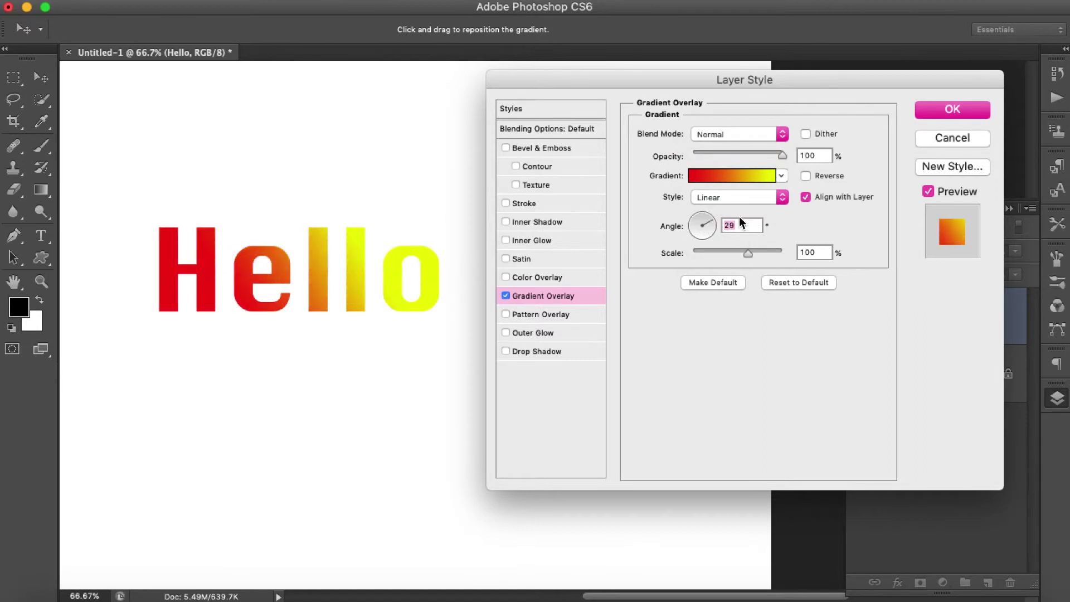
click(952, 109)
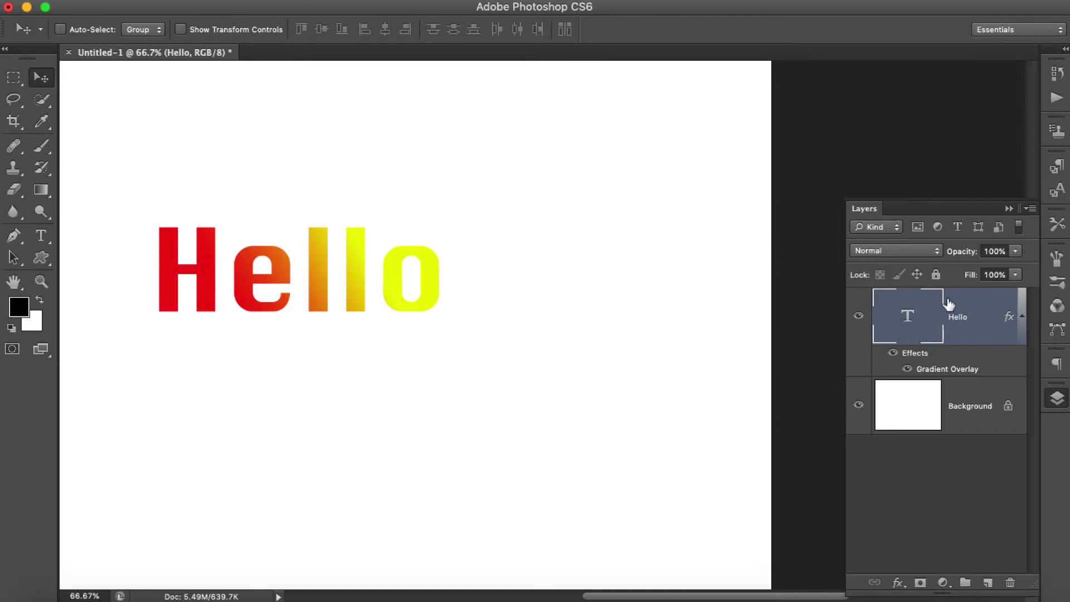
Reopen the blending options of the "Hello" layer and add a Stroke effect with a size of 3 px.
right_click(978, 313)
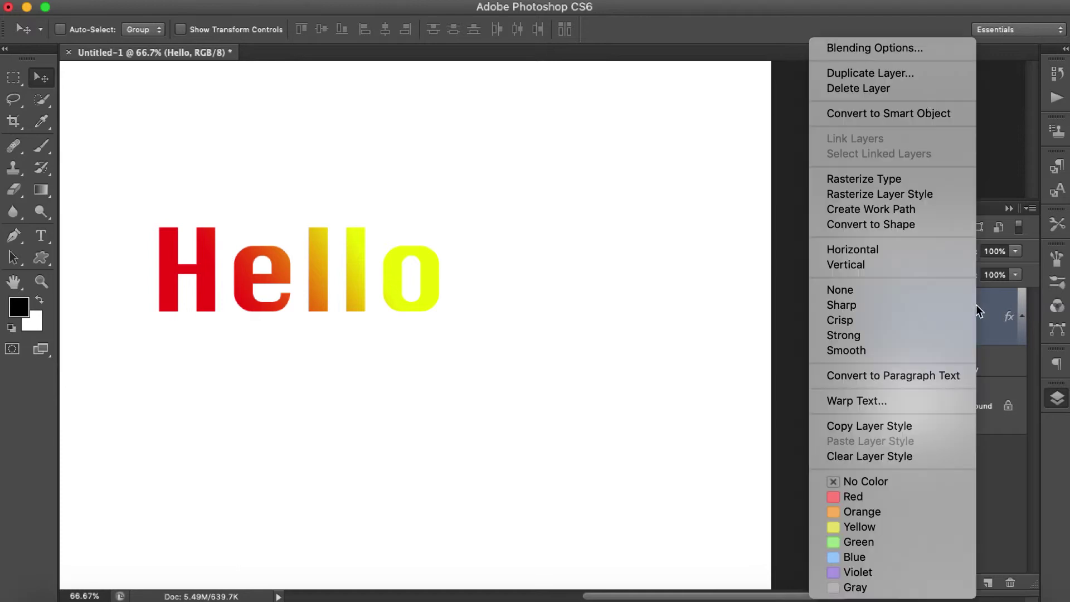
click(898, 49)
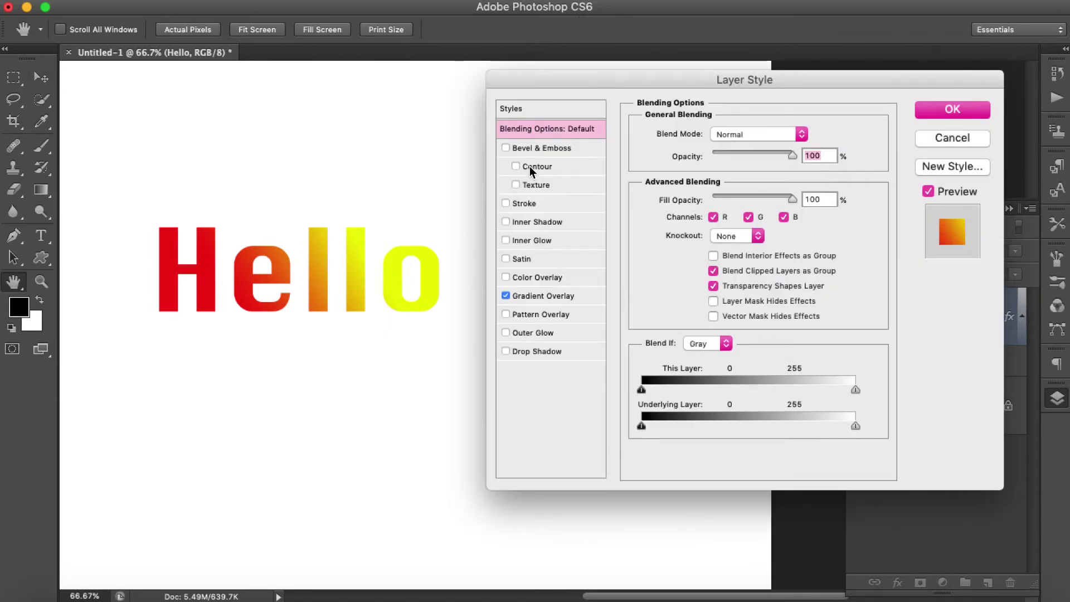
click(525, 203)
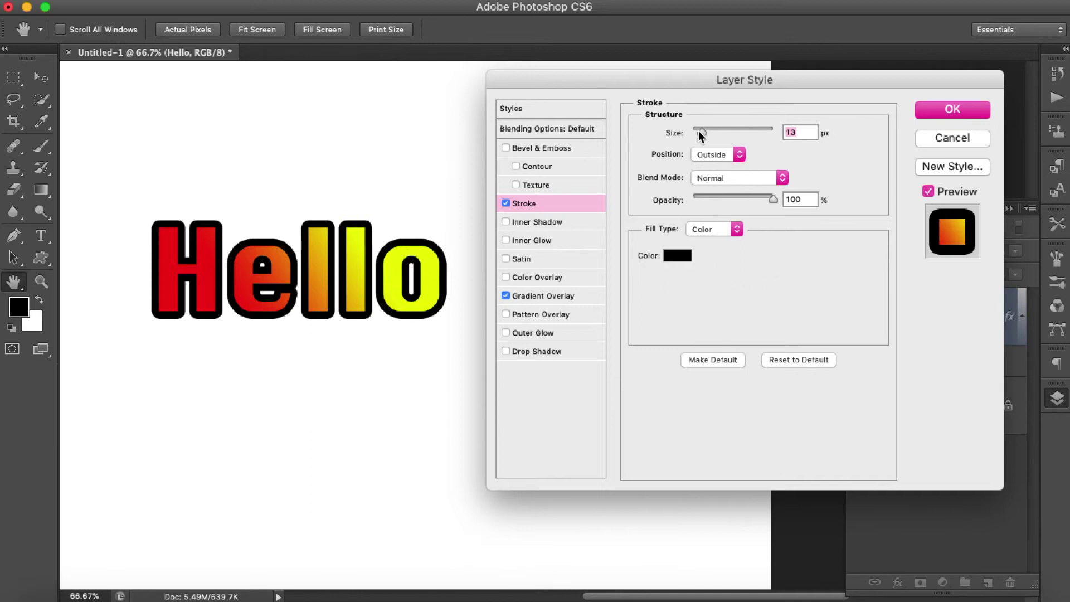
drag(714, 133, 695, 135)
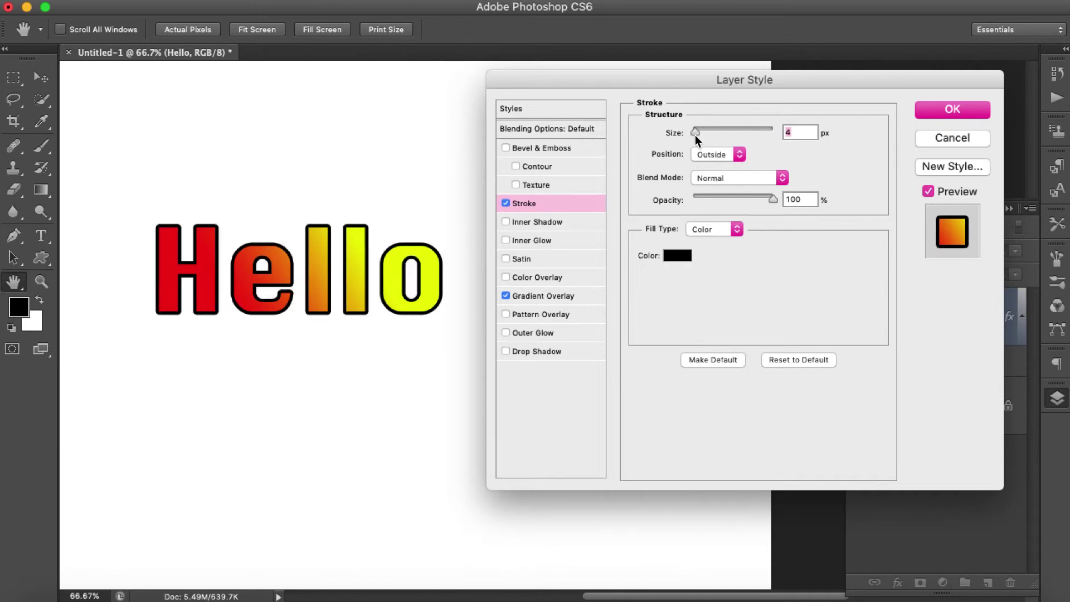
Change the stroke color of the text to dark blue 1717c4.
click(677, 258)
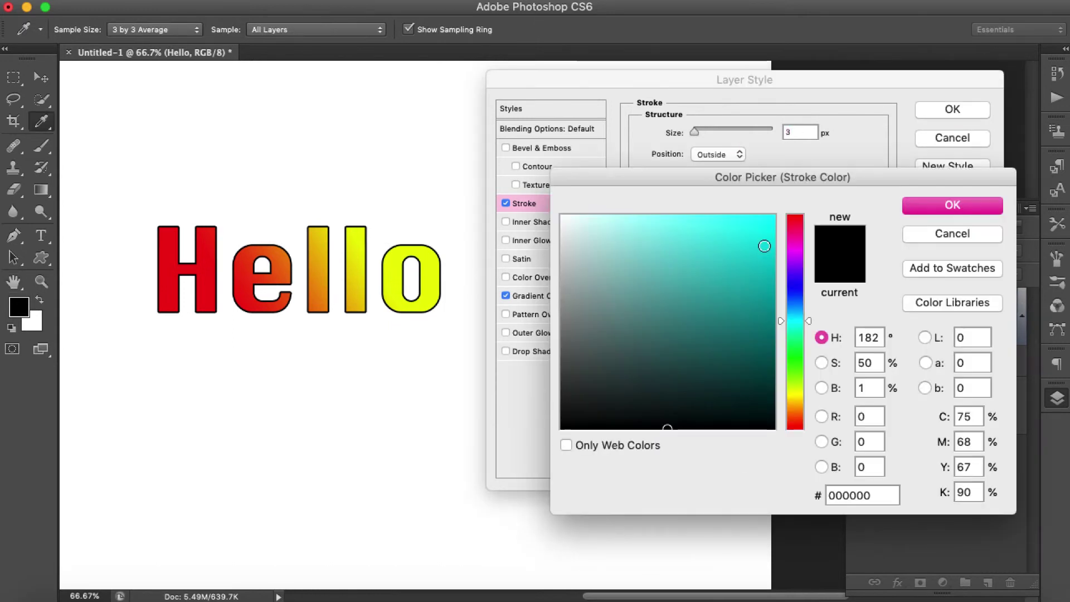
mouse_move(723, 373)
mouse_down()
mouse_move(755, 416)
mouse_move(722, 351)
mouse_move(750, 264)
mouse_up()
mouse_move(795, 322)
mouse_down()
mouse_move(797, 357)
mouse_move(802, 285)
mouse_up()
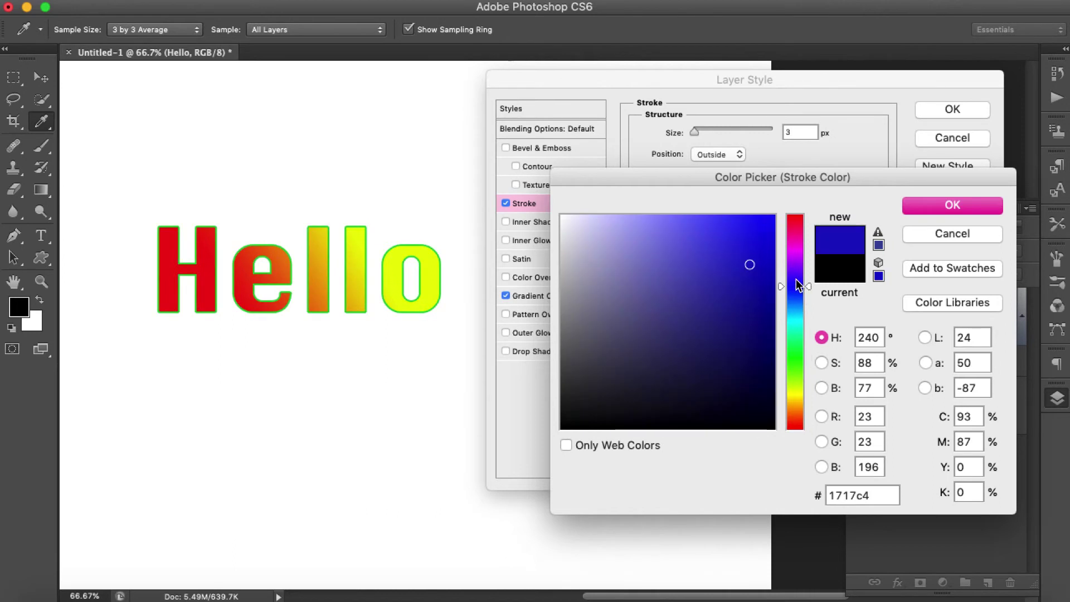
click(936, 210)
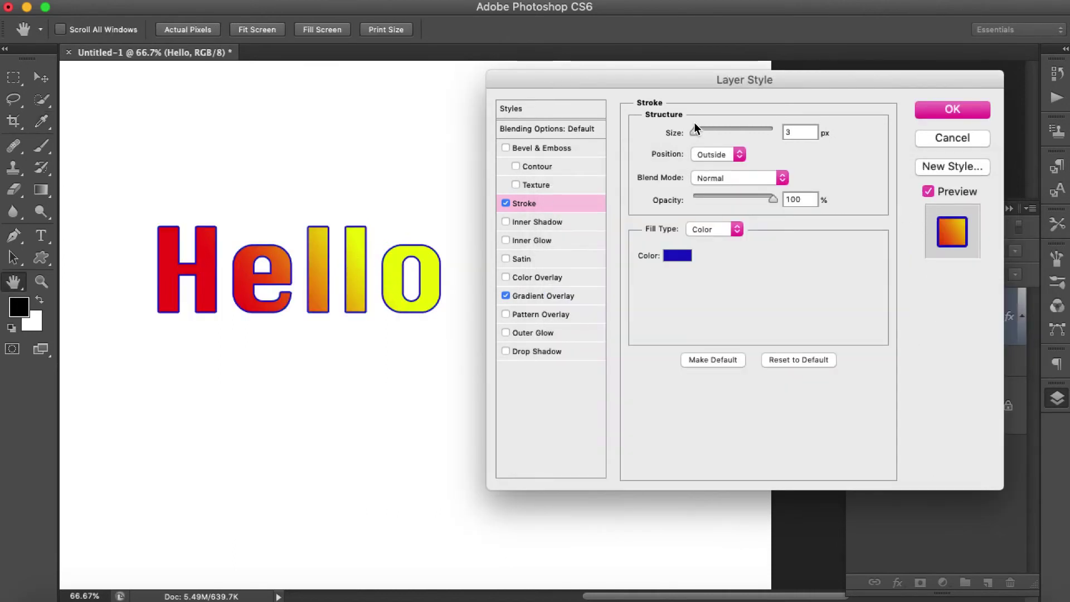
Increase the stroke size to 8 px and set its color to near-black 060606.
mouse_move(697, 133)
mouse_down()
mouse_move(730, 133)
mouse_move(700, 130)
mouse_up()
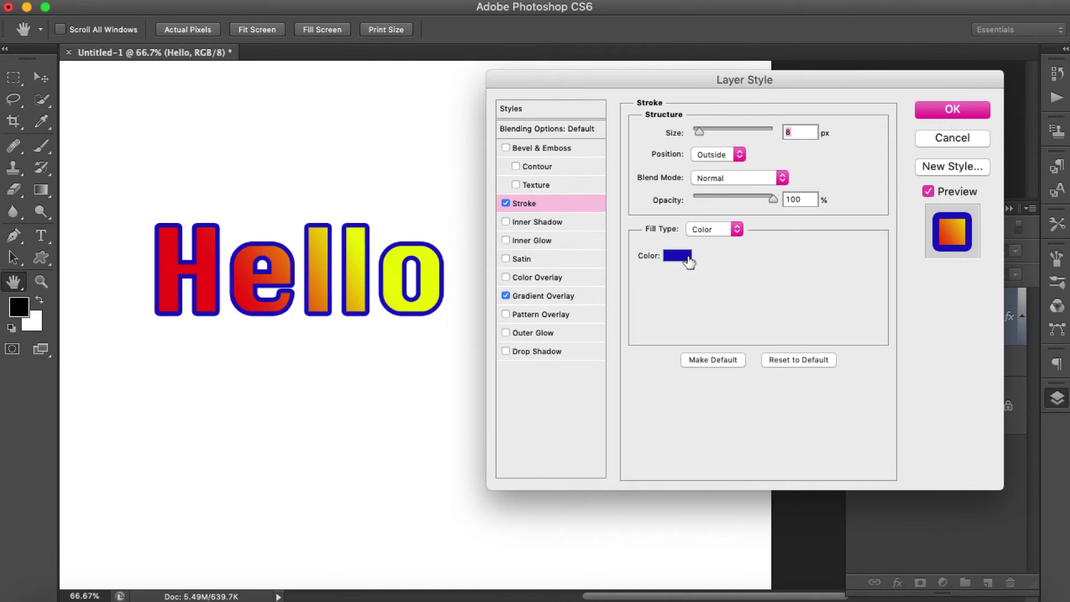
click(690, 262)
click(563, 425)
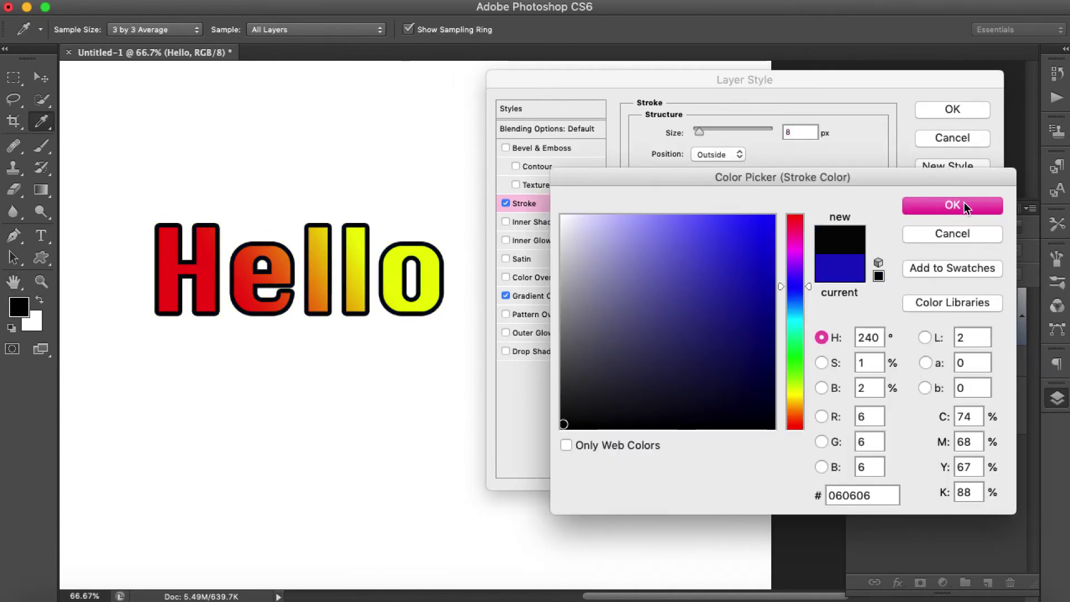
click(964, 205)
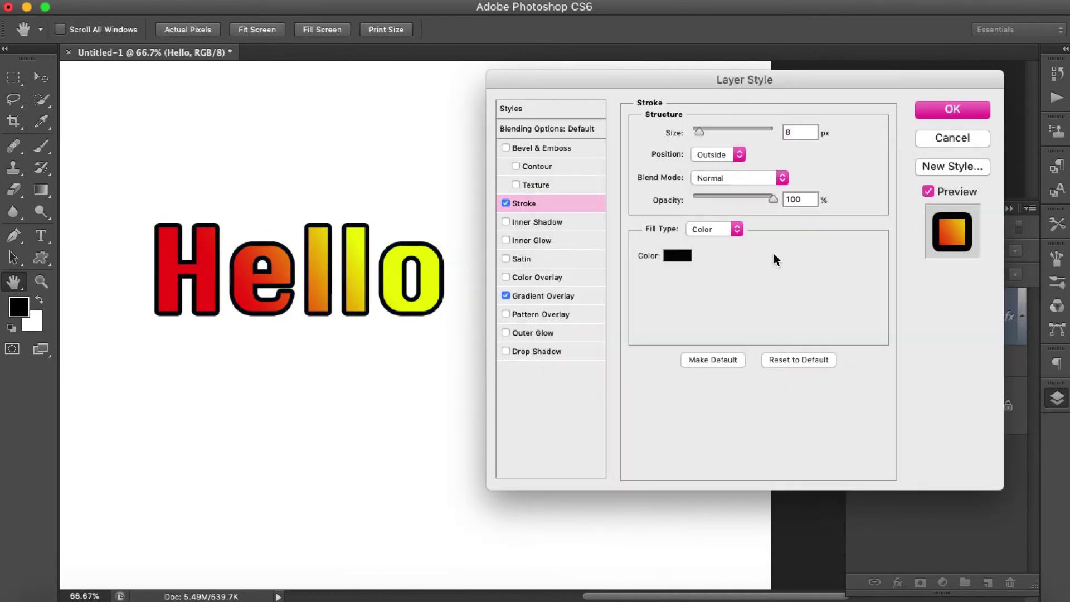
Try the Inside and Center stroke positions and 43% opacity, returning the stroke to Outside and 100% opacity.
click(744, 156)
click(733, 168)
click(746, 157)
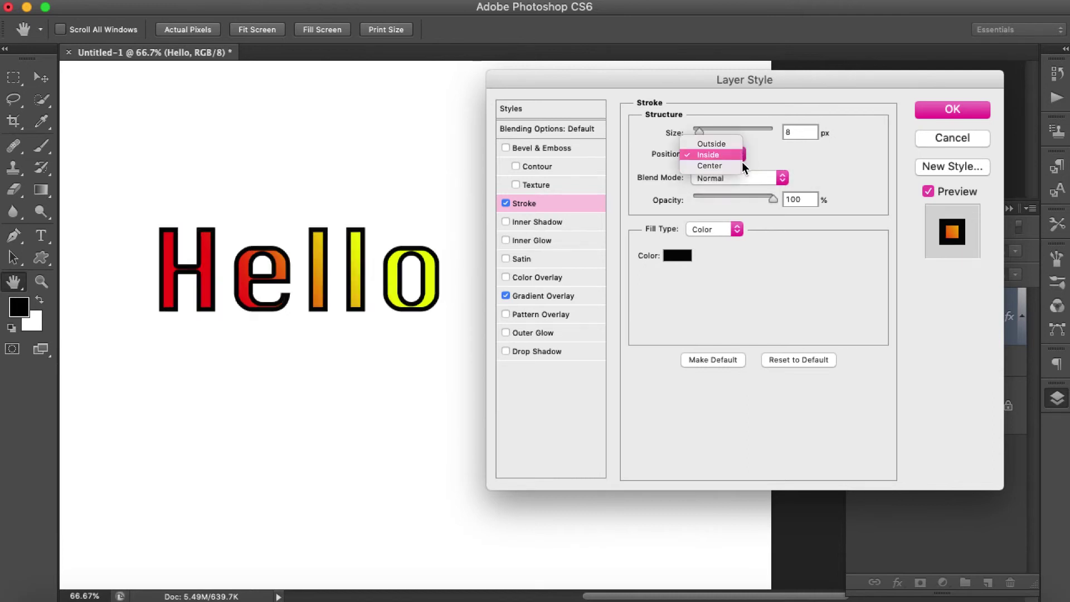
click(737, 166)
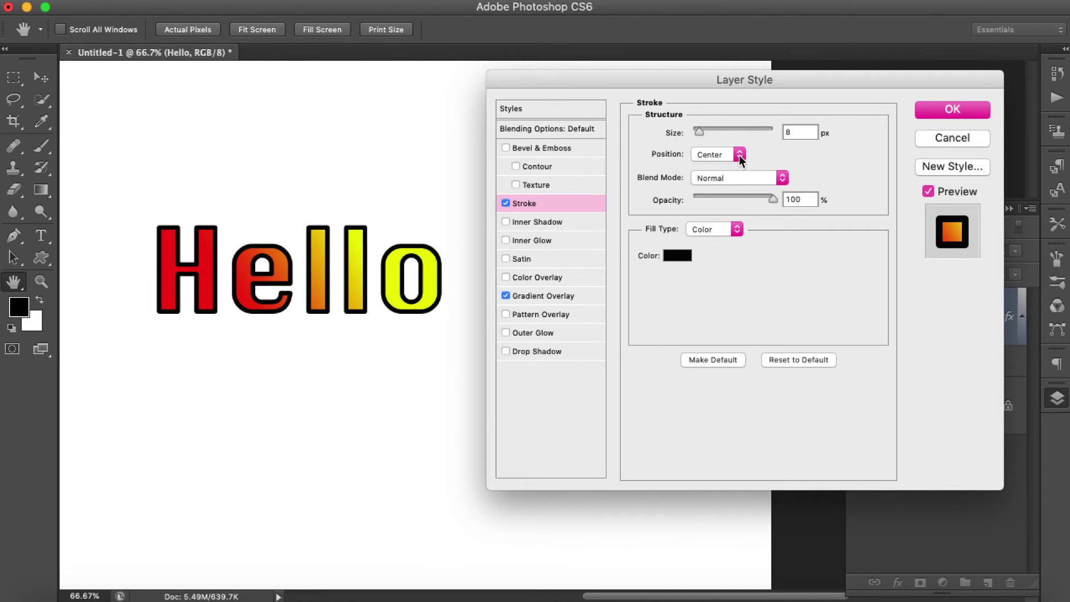
click(740, 155)
click(734, 132)
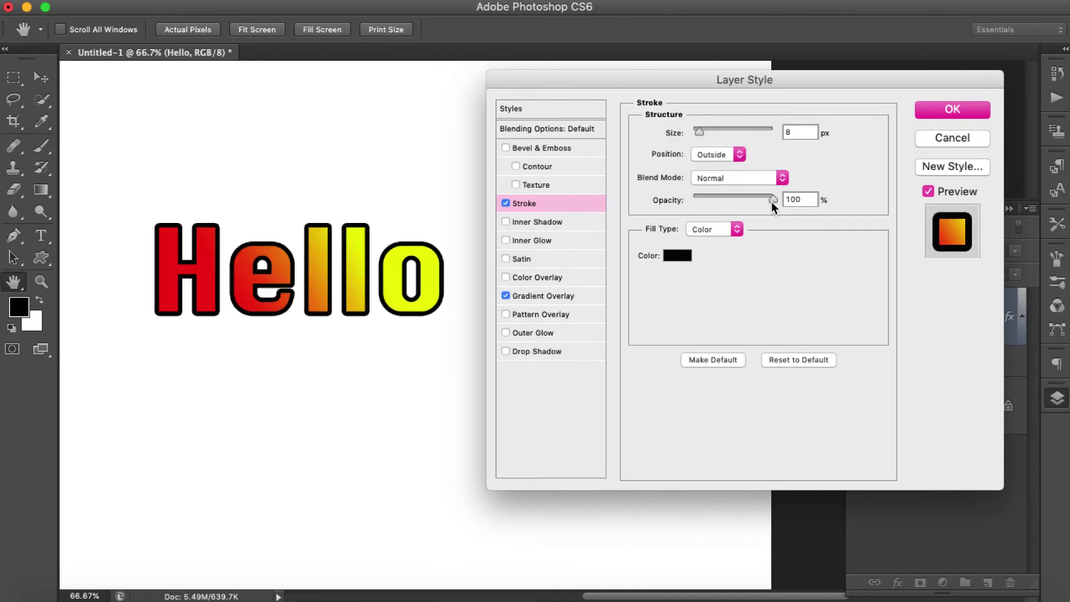
drag(771, 200, 728, 199)
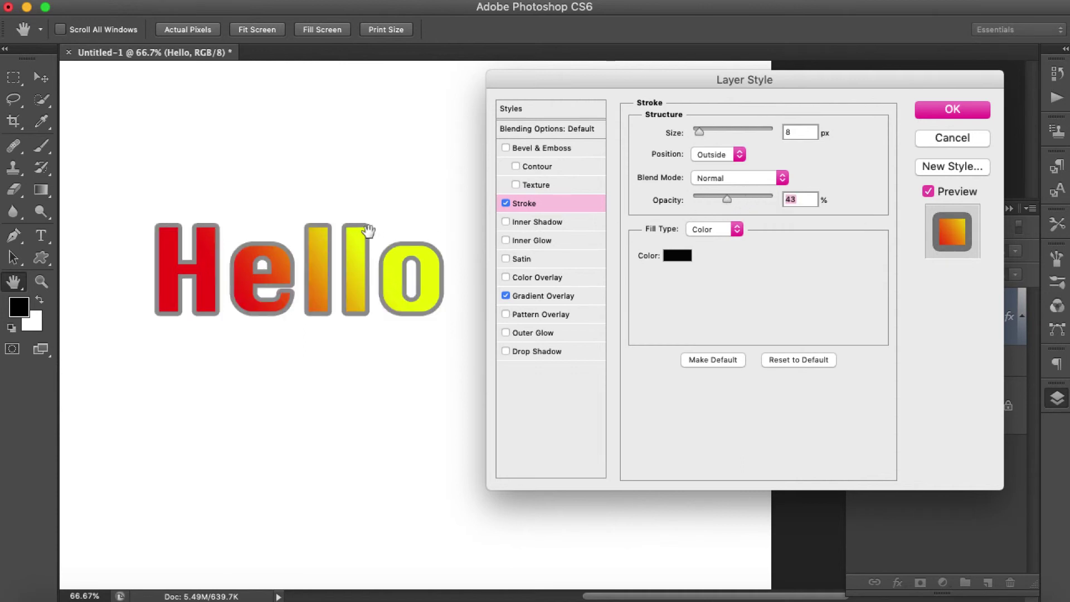
drag(726, 199, 782, 200)
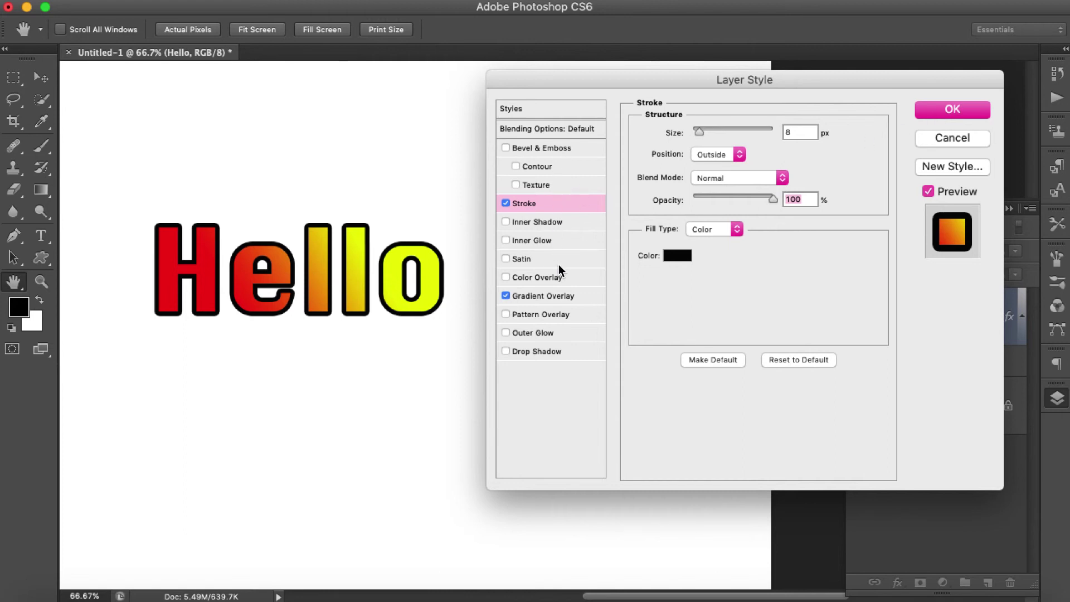
Add a Drop Shadow effect to the "Hello" text and set its color to orange-brown b8781d.
click(538, 351)
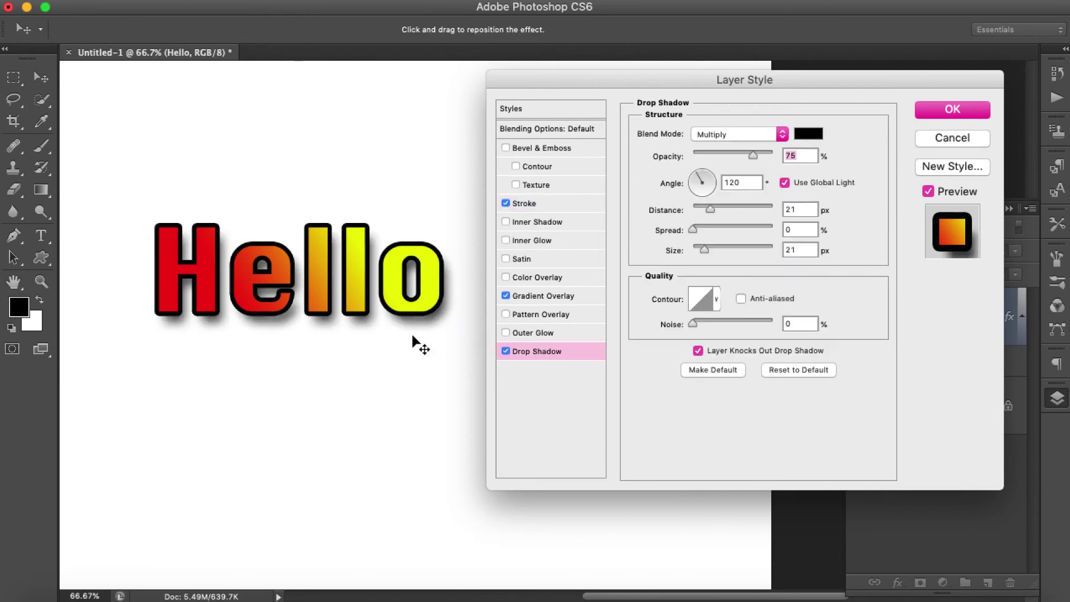
click(806, 134)
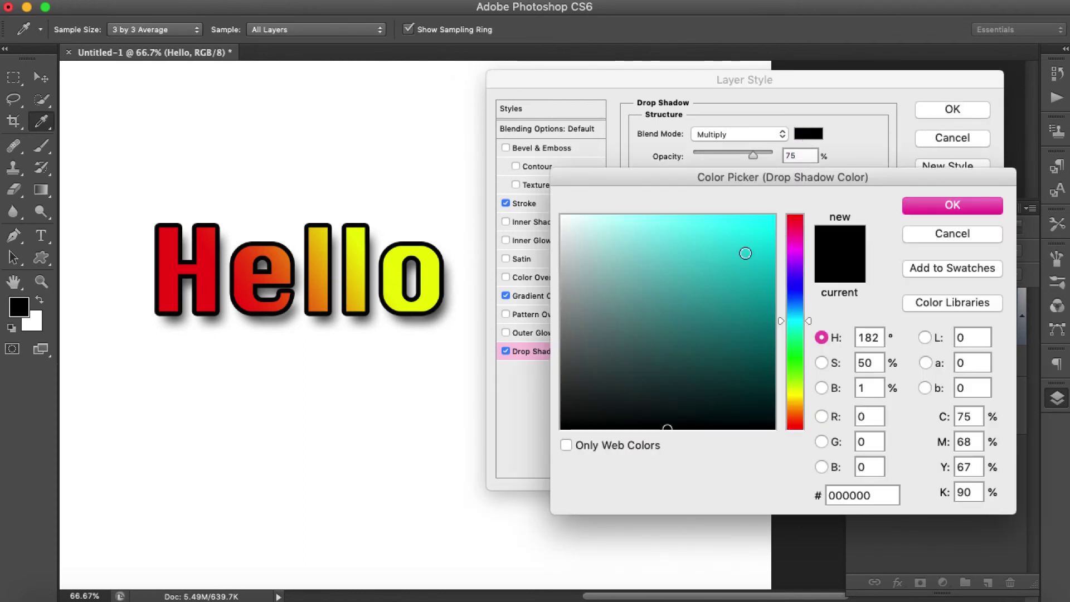
click(740, 274)
click(796, 408)
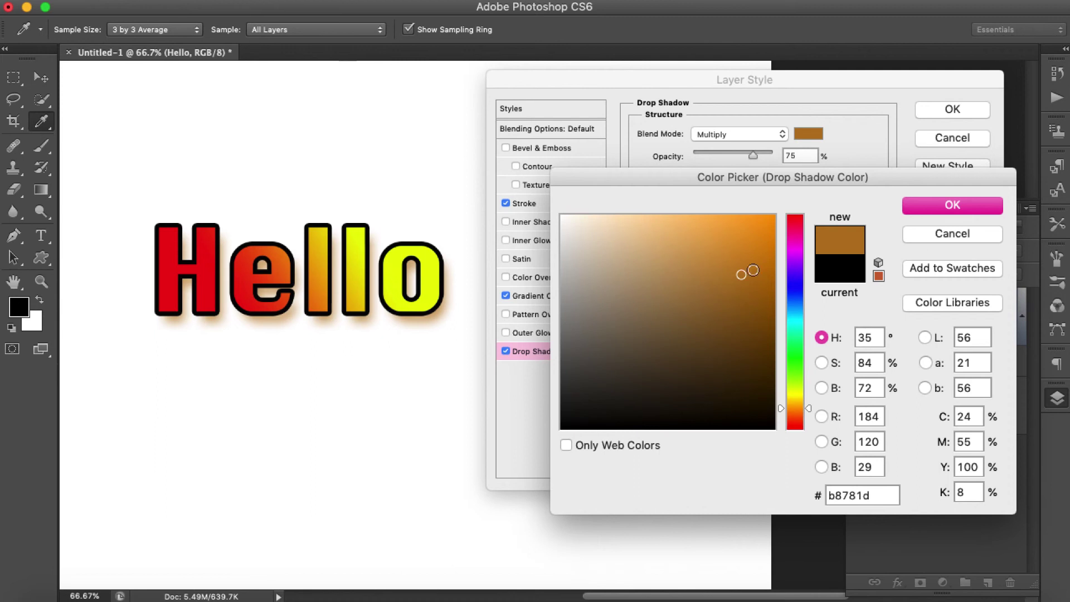
click(940, 203)
Set the drop shadow to 60% opacity, 105° angle, 27 px distance, 8% spread and 35 px size, and apply the layer style.
drag(754, 156, 701, 168)
click(707, 173)
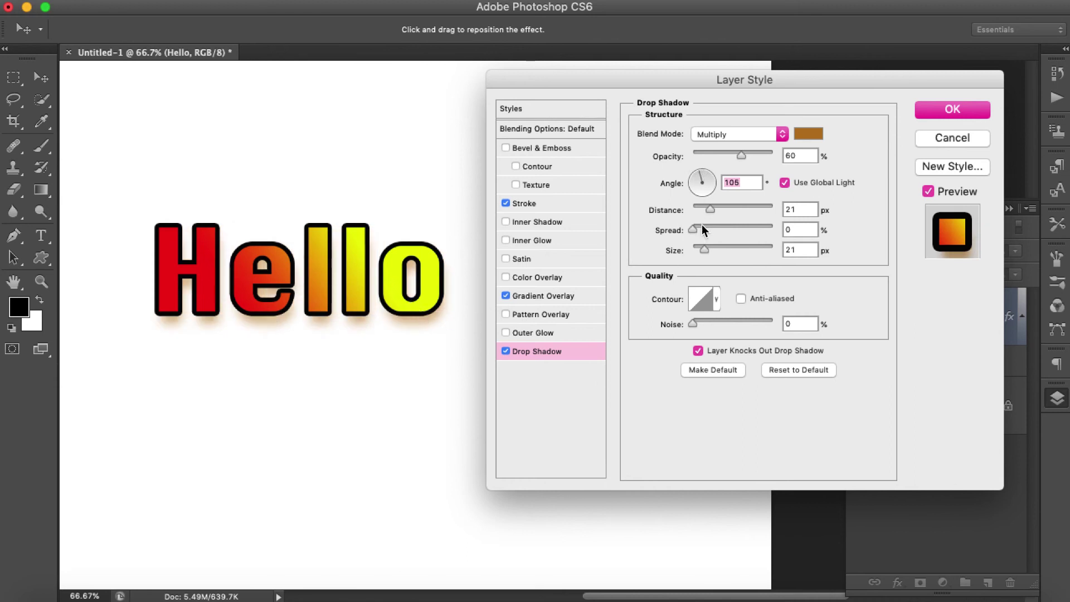
drag(710, 210, 759, 210)
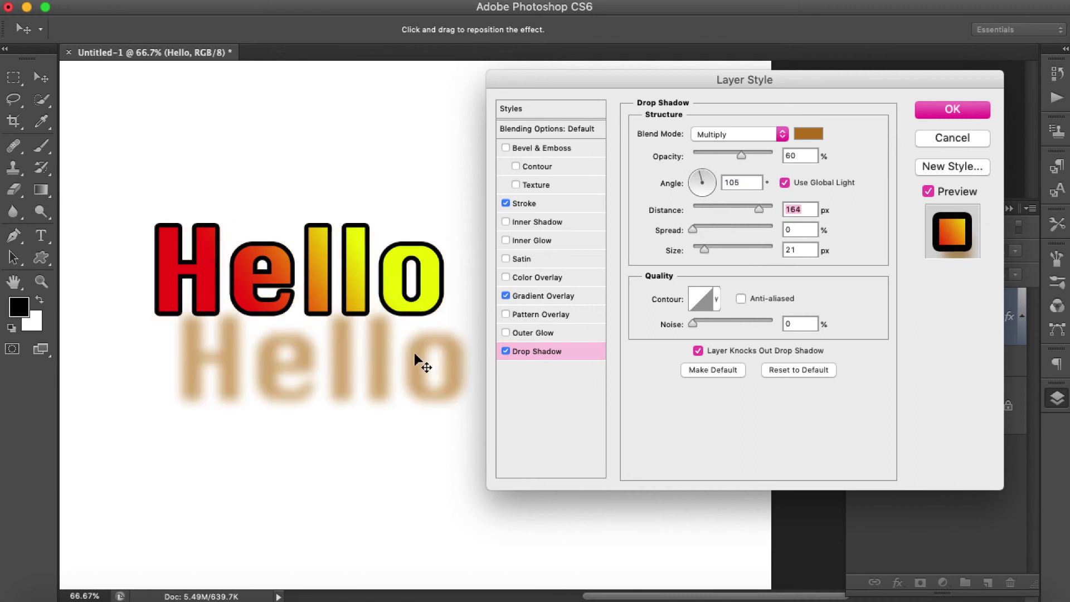
drag(694, 230, 713, 248)
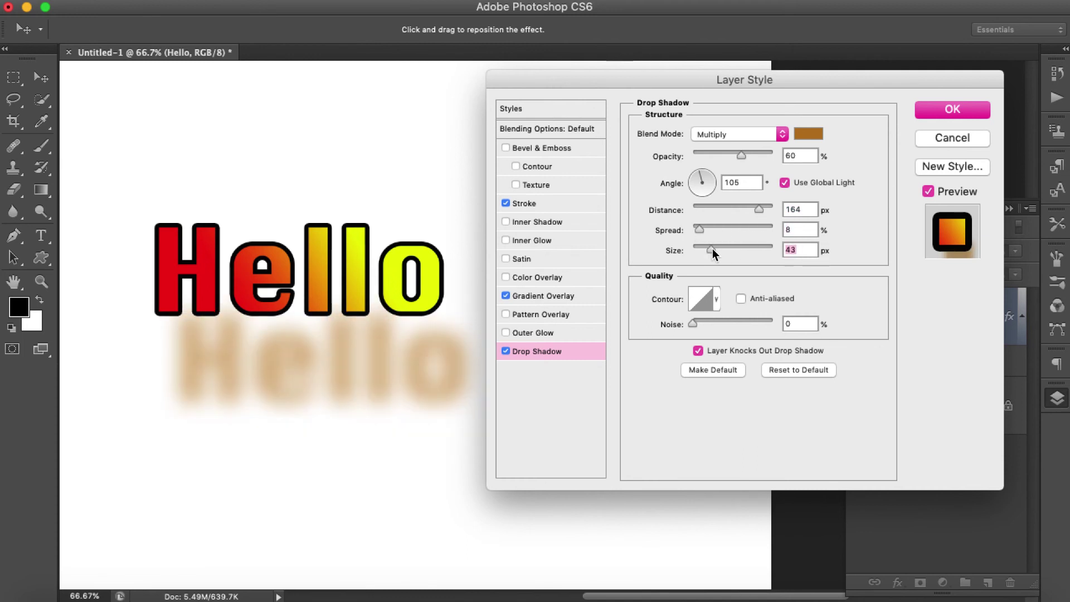
drag(734, 210, 714, 209)
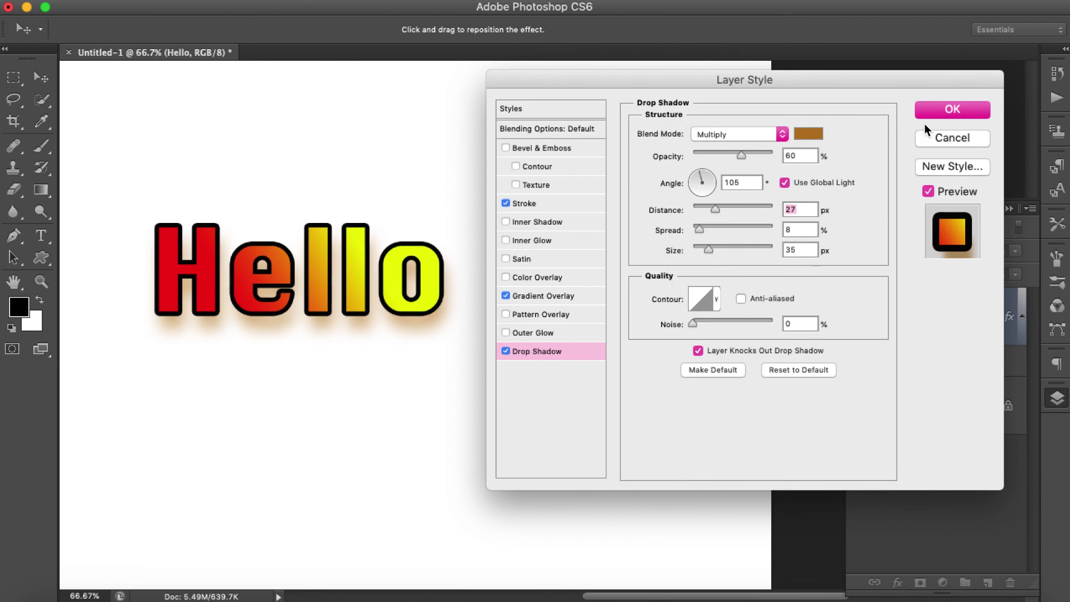
click(935, 107)
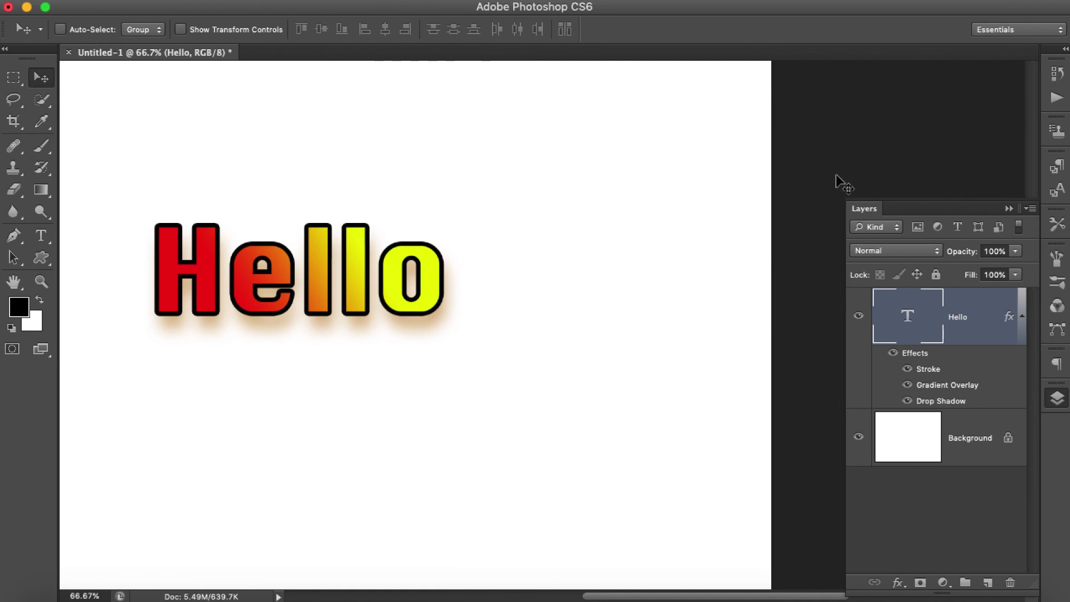